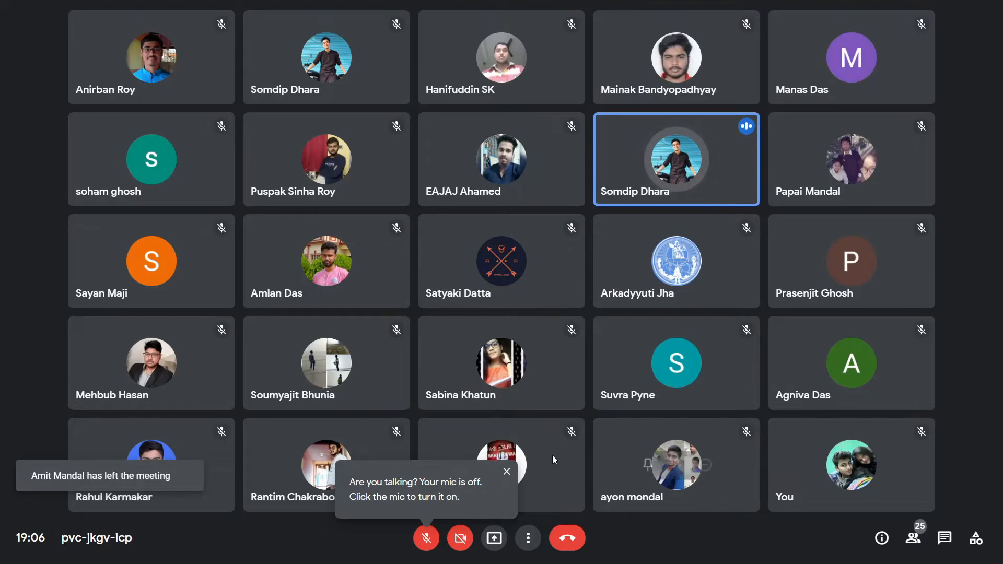
# - Dismiss the muted-microphone notice, check the recording in OBS, and switch back to the Google Meet call
pyautogui.click(506, 471)
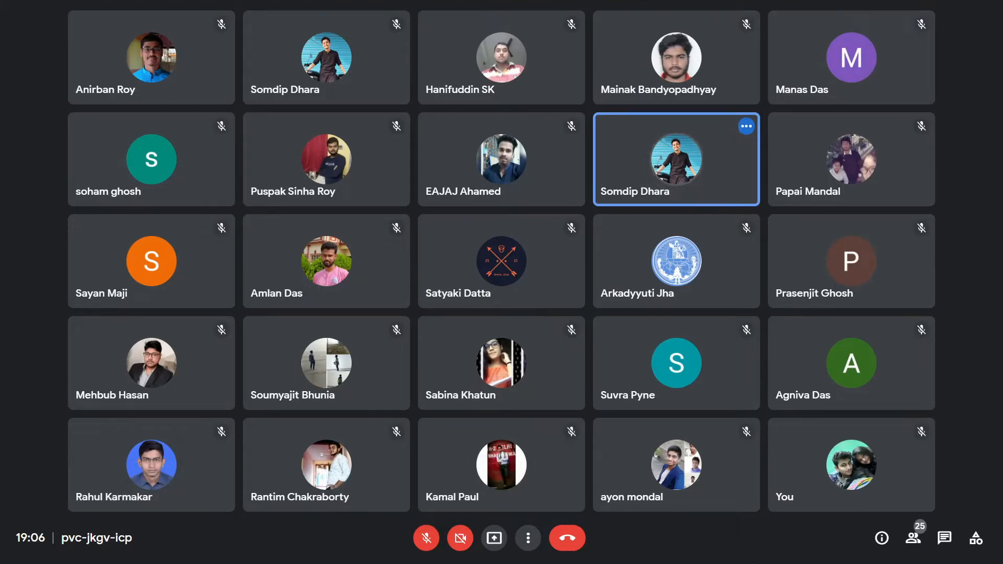
pyautogui.press('super+Tab')
pyautogui.press('Return')
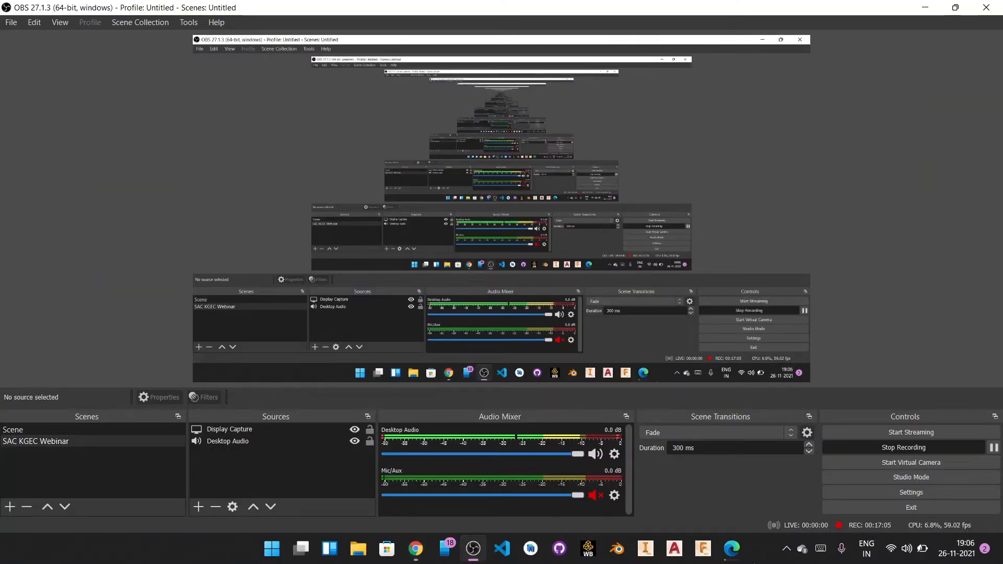
pyautogui.press('super+Tab')
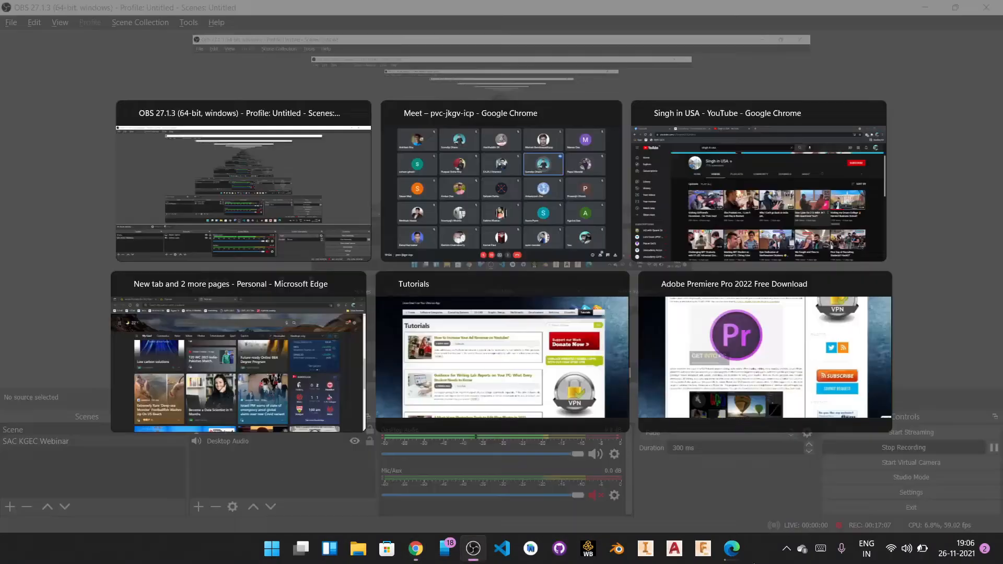
pyautogui.press('Return')
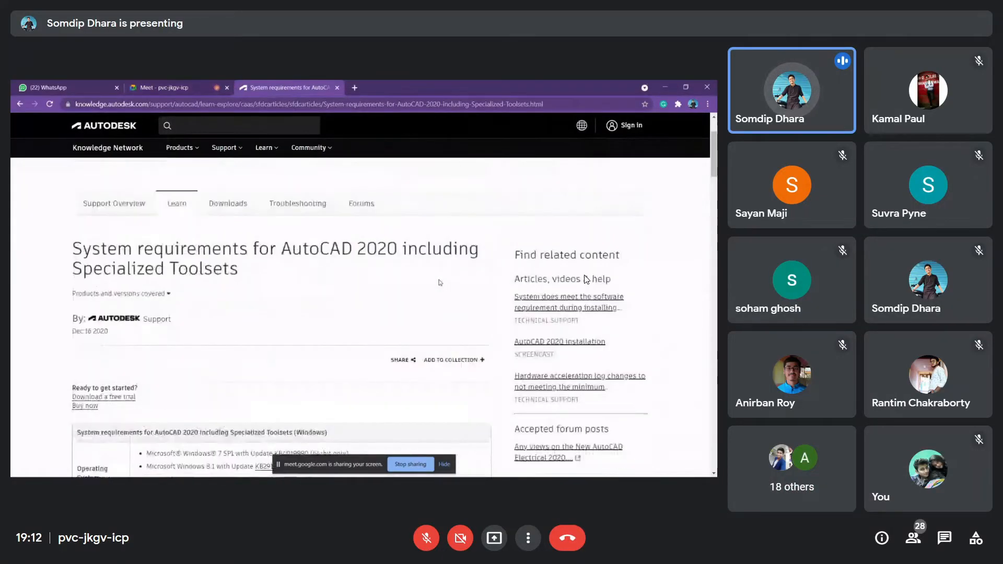
# - Restore the Meet call to full screen and look through the complete participant list, closing it when done
pyautogui.press('Escape')
pyautogui.doubleClick(586, 279)
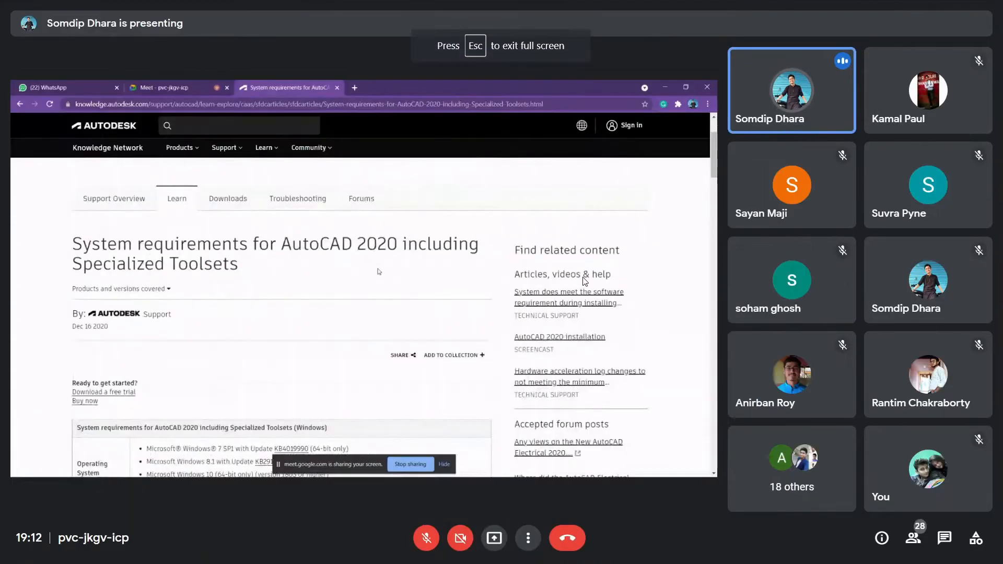
pyautogui.click(910, 540)
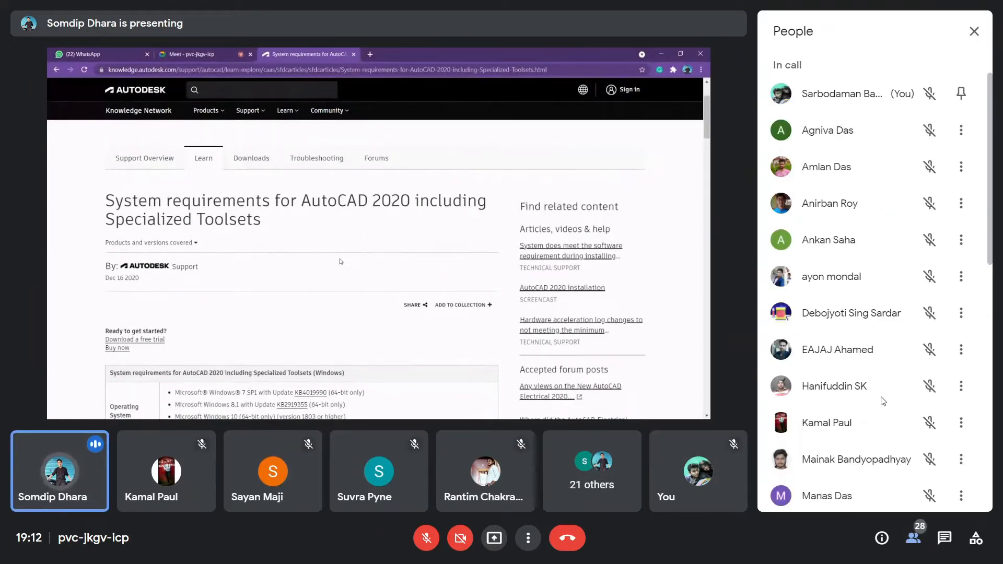
pyautogui.scroll(-3, 885, 410)
pyautogui.scroll(-5, 883, 401)
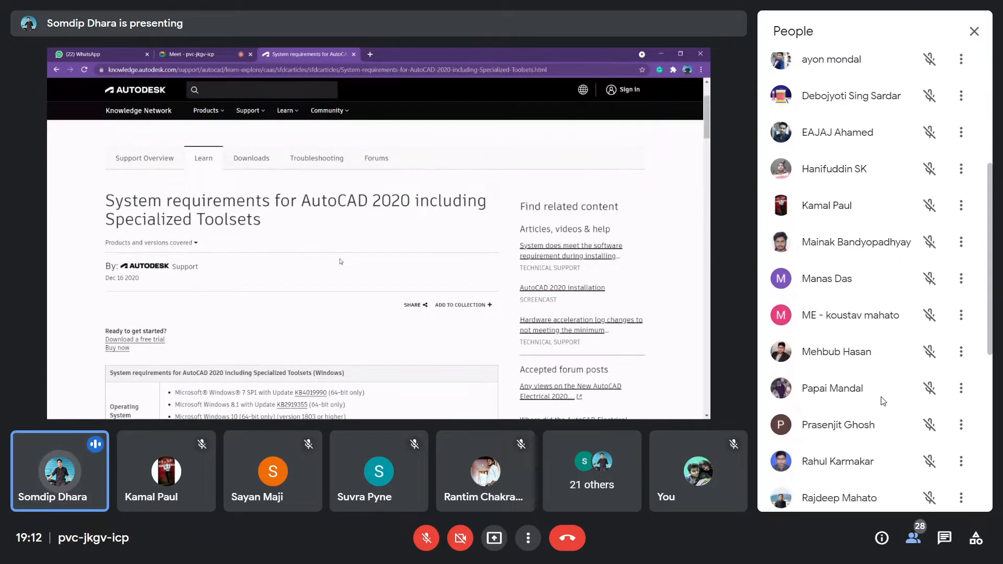
pyautogui.scroll(-4, 882, 401)
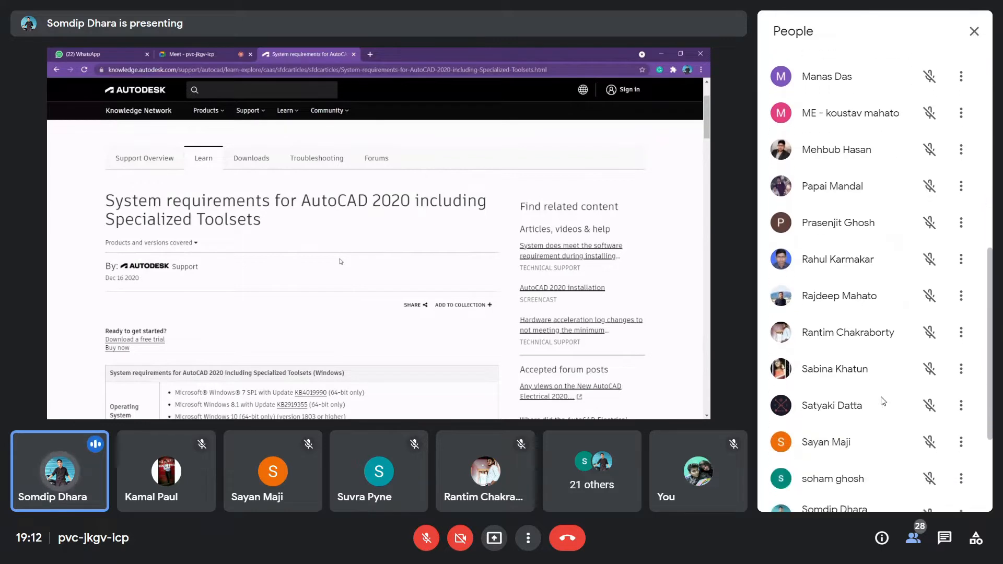
pyautogui.scroll(-1, 883, 401)
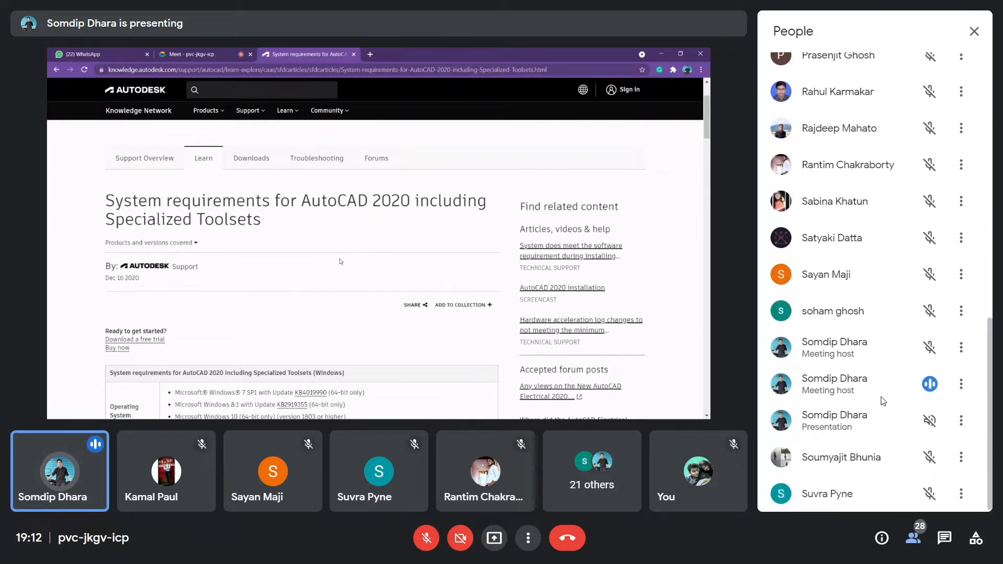
pyautogui.click(914, 538)
pyautogui.moveTo(760, 371)
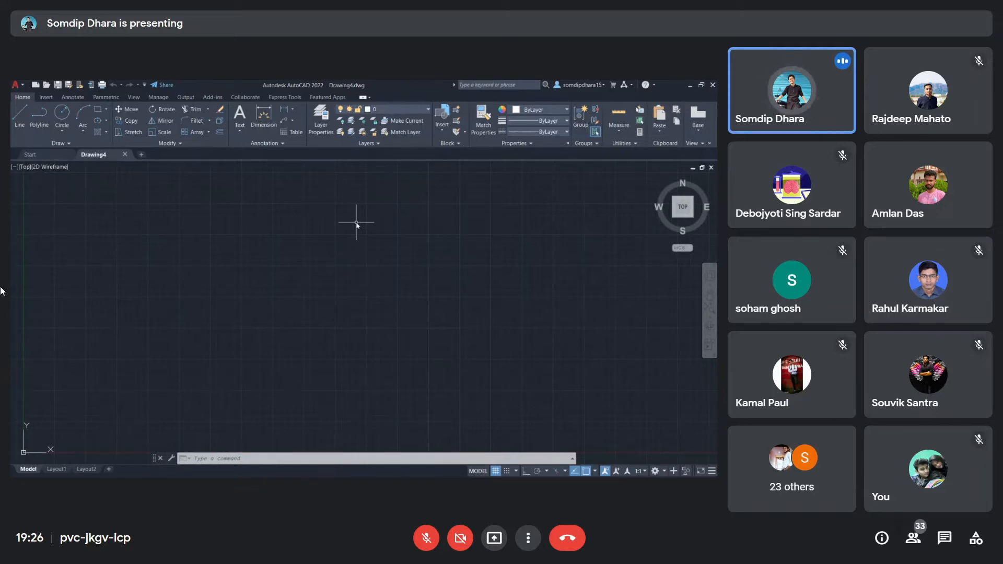
# - Explore the empty drawing area in the top view by zooming in and out and using the Pan tool
pyautogui.scroll(-5, 357, 223)
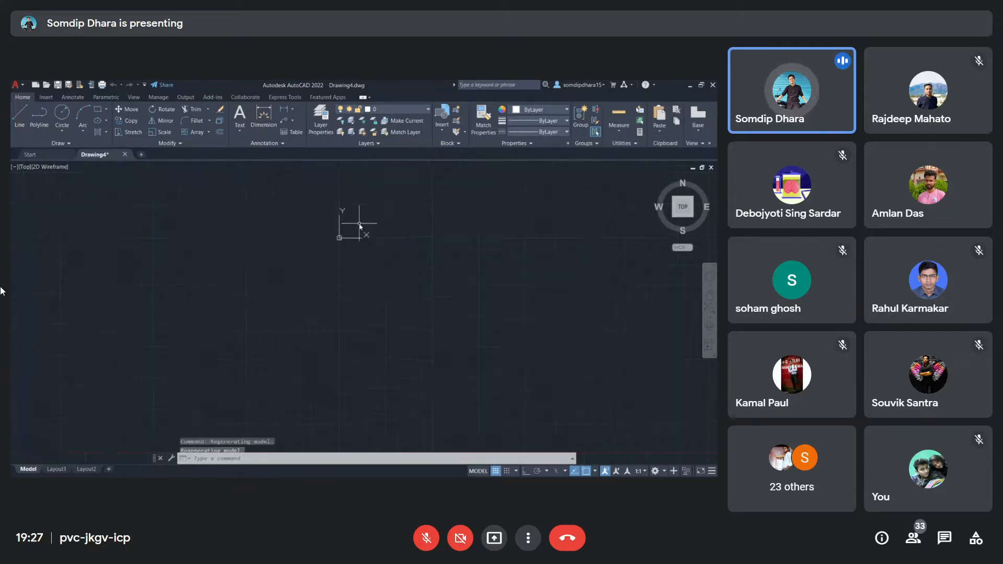
pyautogui.scroll(5, 513, 216)
pyautogui.scroll(-10, 452, 232)
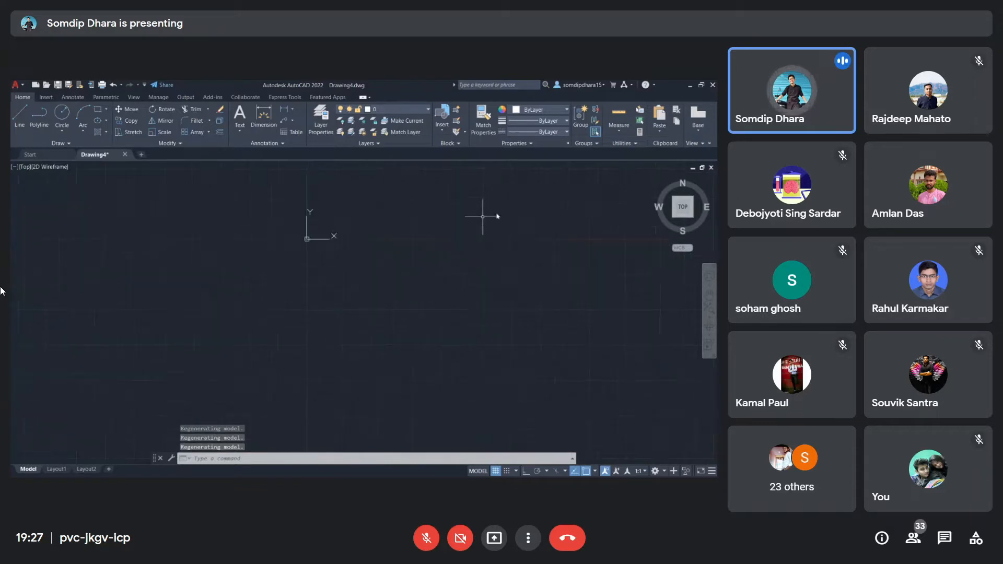
pyautogui.click(709, 294)
pyautogui.moveTo(576, 253); pyautogui.dragTo(441, 267)
pyautogui.moveTo(118, 438); pyautogui.dragTo(440, 239)
pyautogui.moveTo(562, 203); pyautogui.dragTo(235, 349)
pyautogui.scroll(3, 434, 262)
pyautogui.scroll(-9, 434, 262)
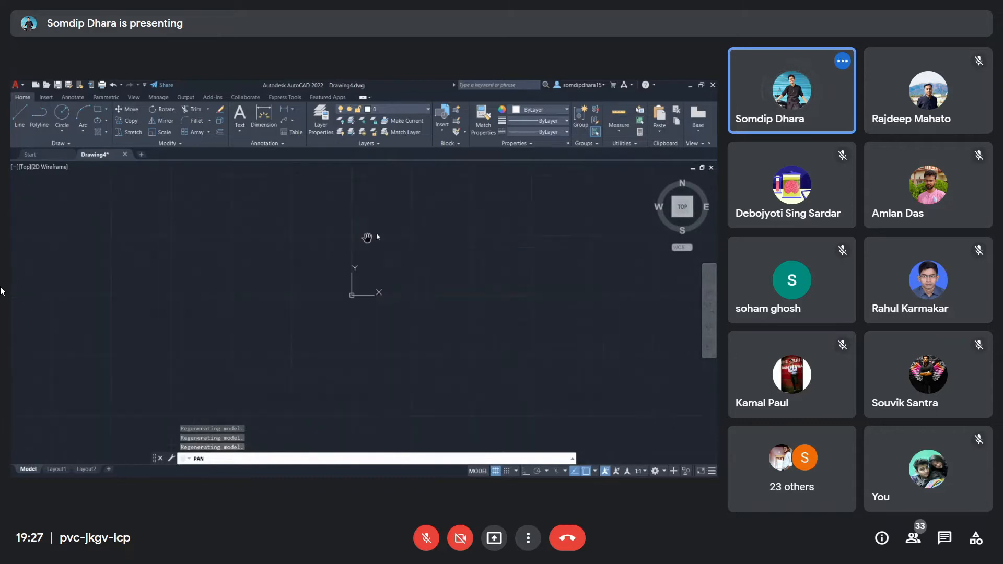
pyautogui.scroll(10, 379, 283)
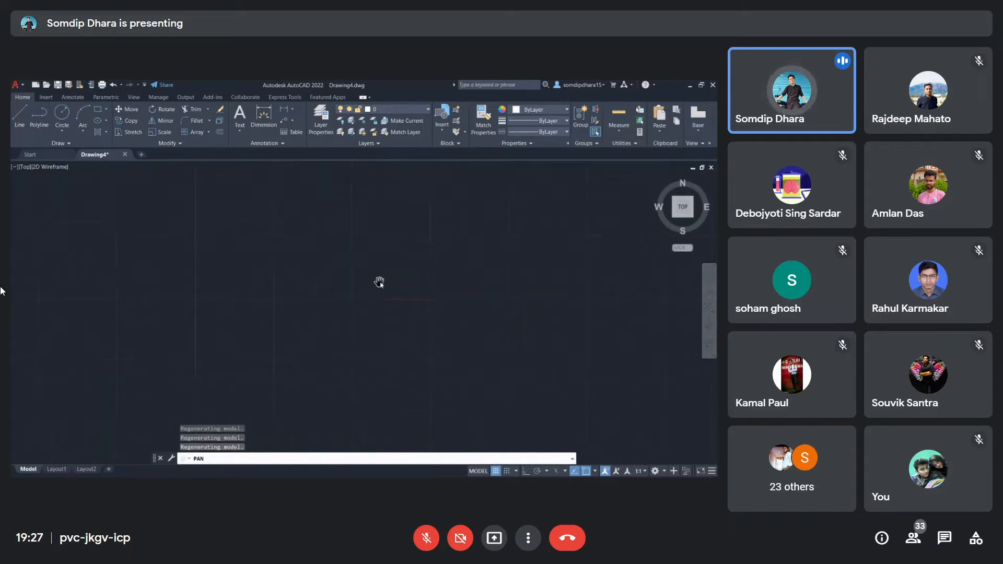
pyautogui.scroll(-4, 265, 276)
pyautogui.press('Escape')
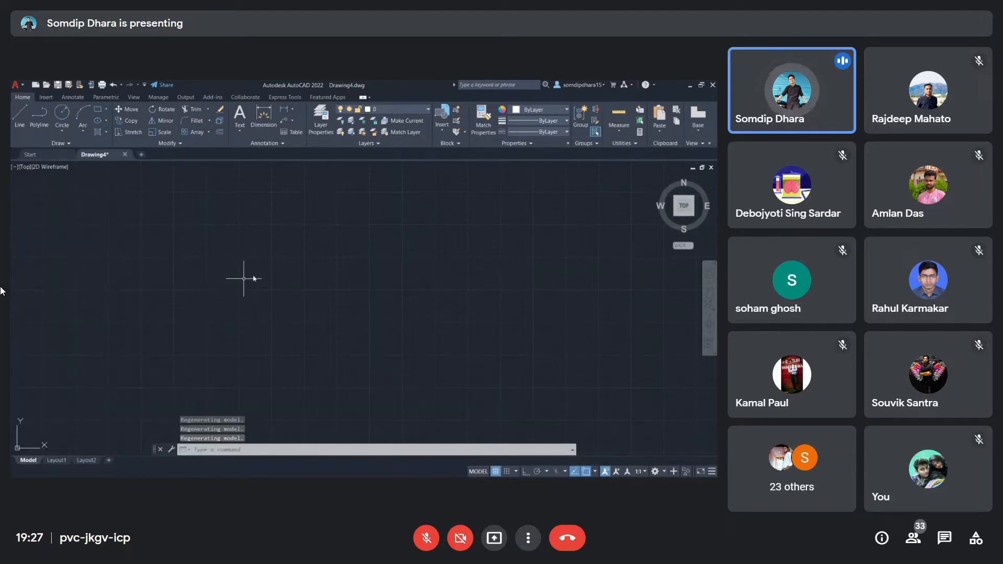
pyautogui.click(710, 294)
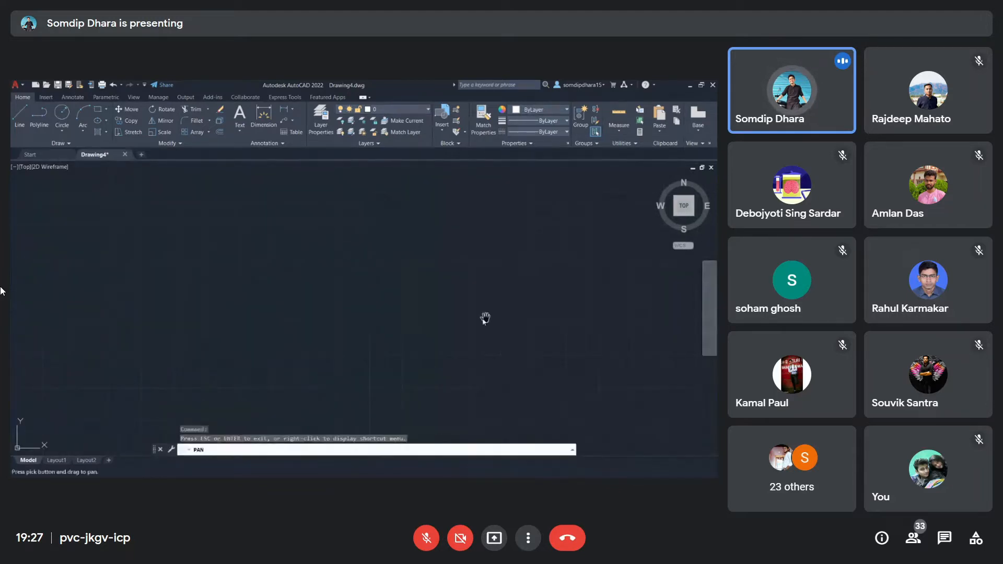
pyautogui.moveTo(483, 318); pyautogui.dragTo(519, 271)
pyautogui.press('Escape')
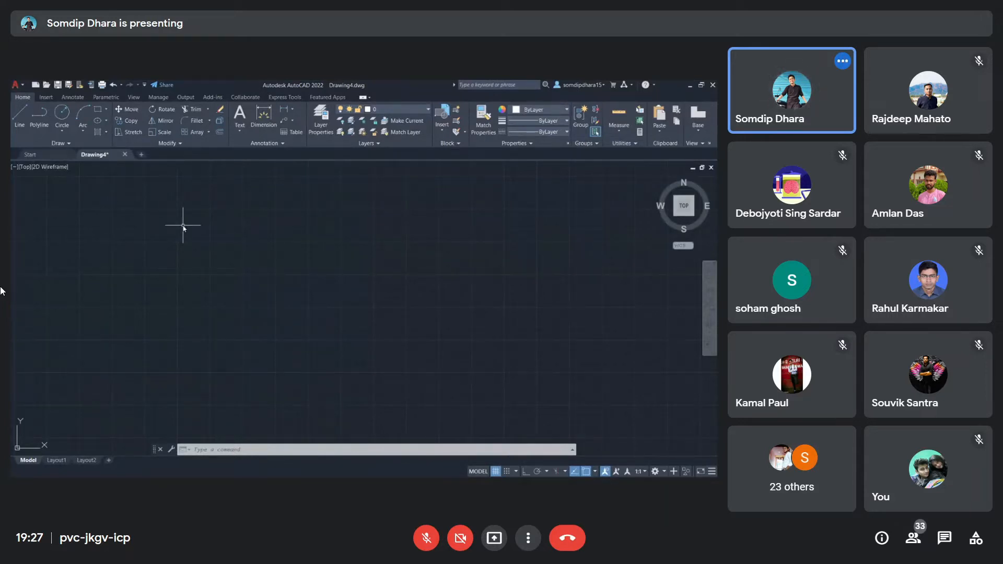
pyautogui.click(709, 292)
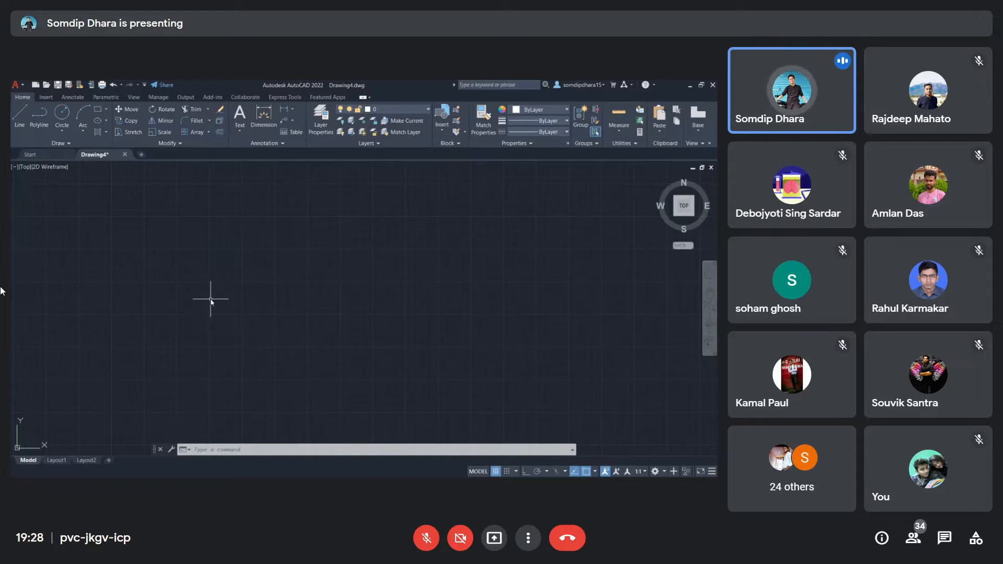
# - Run the LIMITS command and accept the default corners 0.0000,0.0000 and 12.0000,9.0000
pyautogui.click(240, 449)
pyautogui.write('limit')
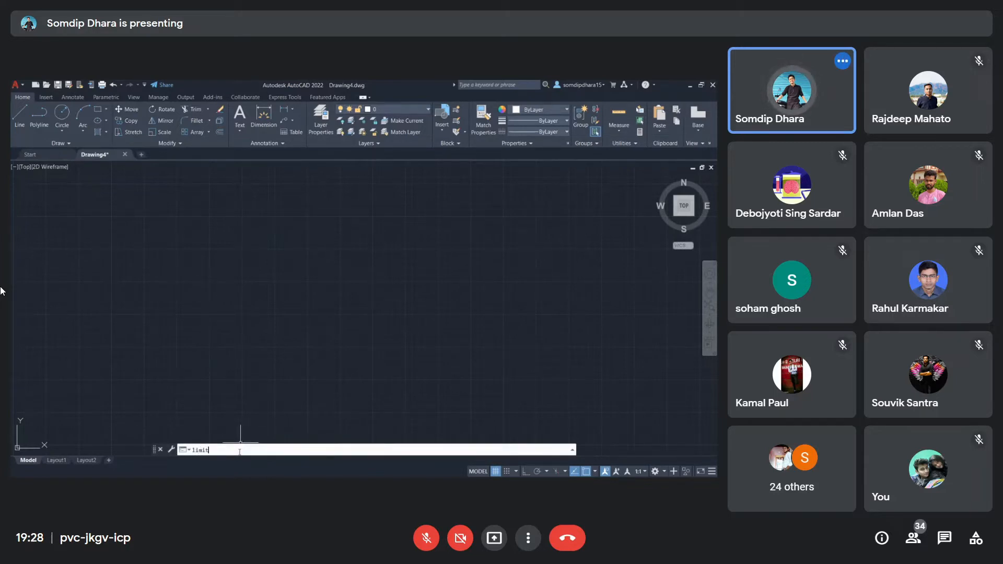
pyautogui.press('Return')
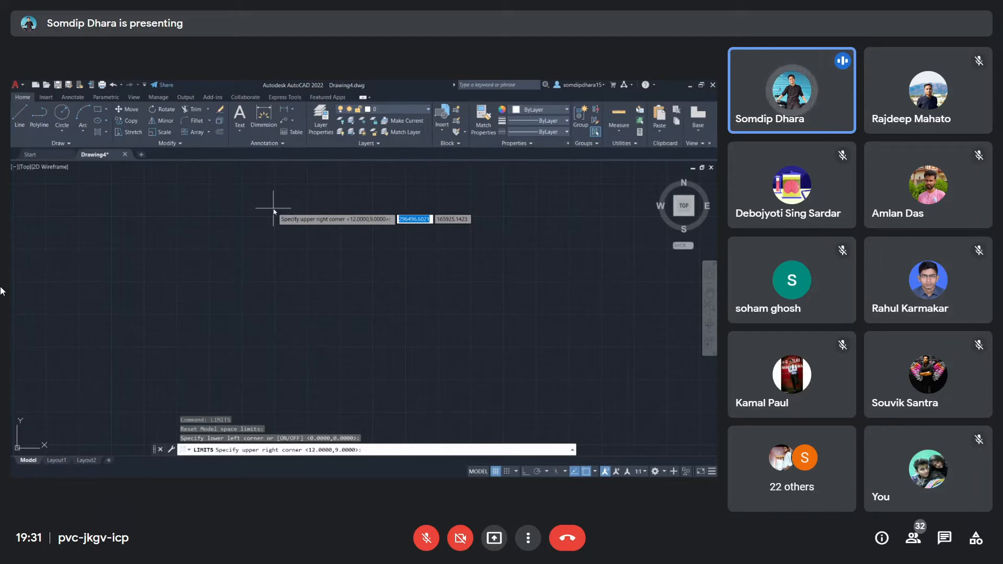
pyautogui.press('Return')
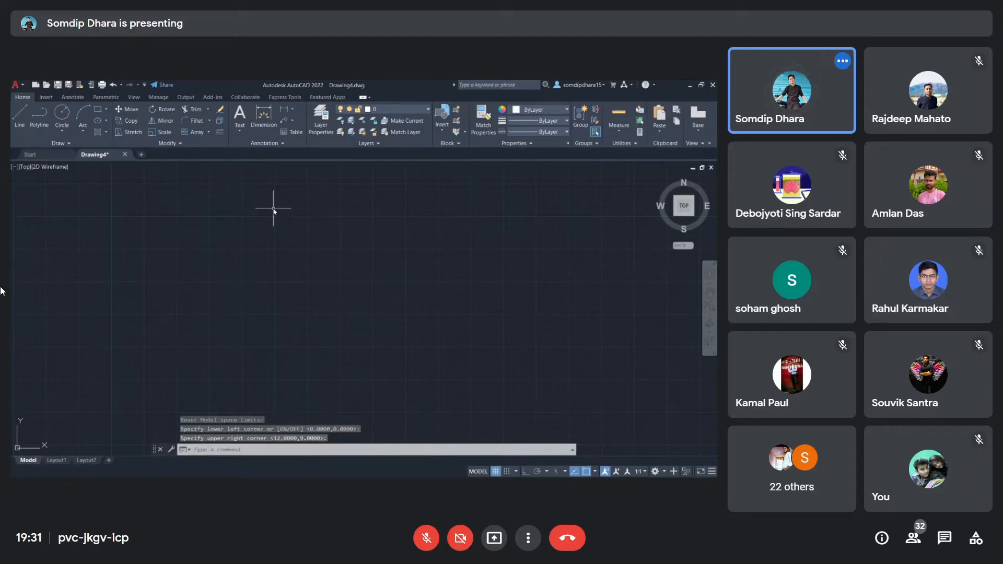
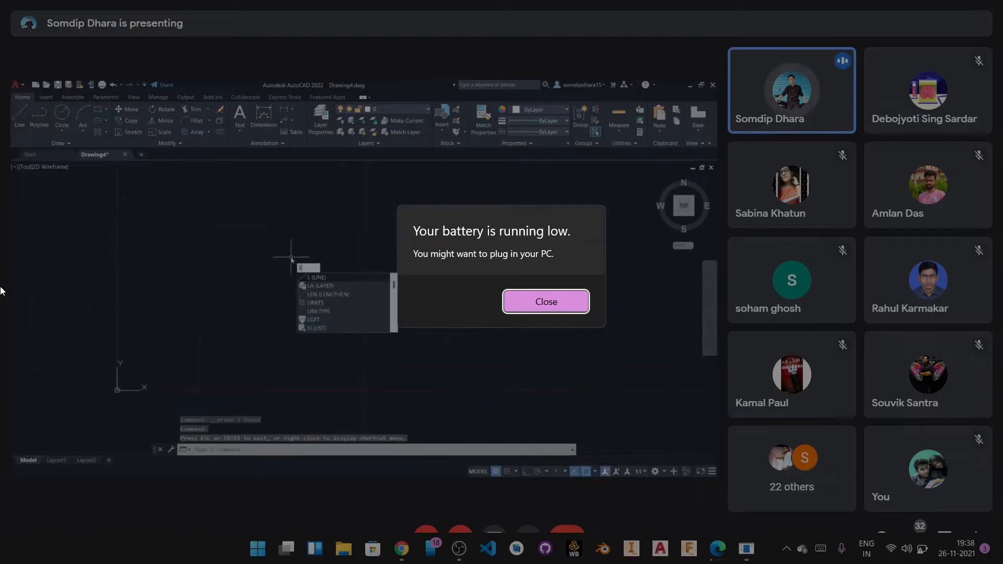
# - Dismiss the low-battery notice and start recording in OBS, checking it between returns to the full-screen Google Meet call
pyautogui.press('Return')
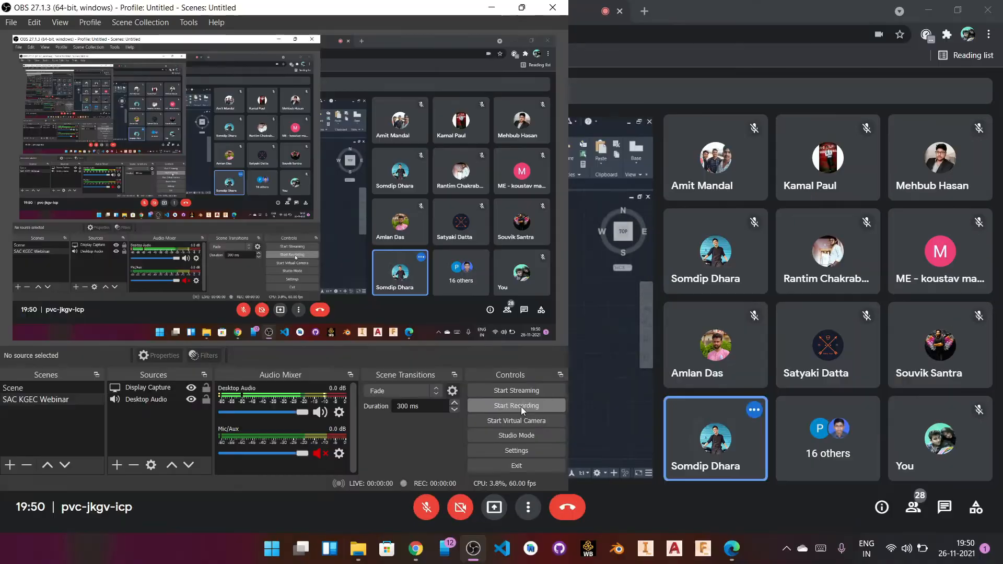
pyautogui.click(520, 405)
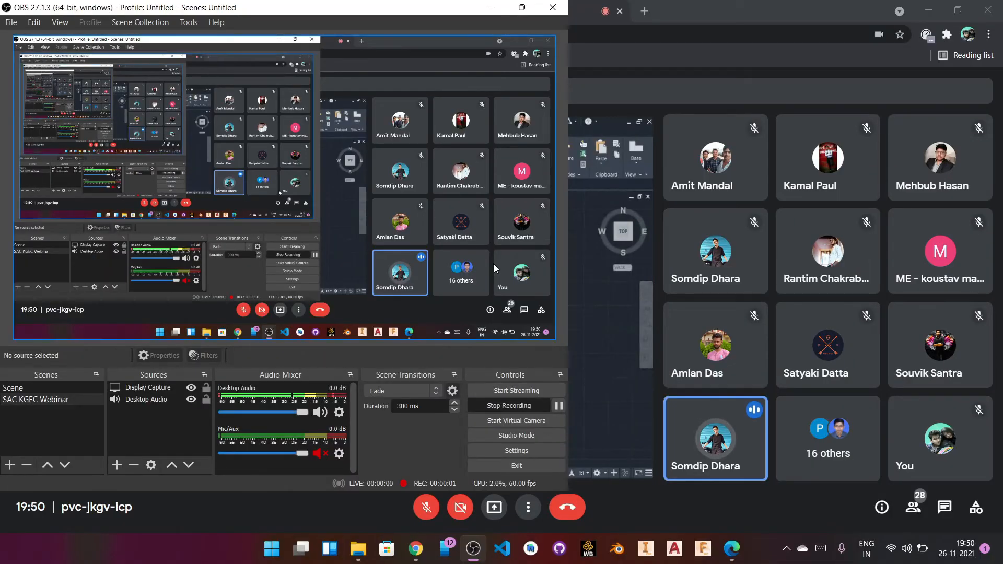
pyautogui.click(712, 8)
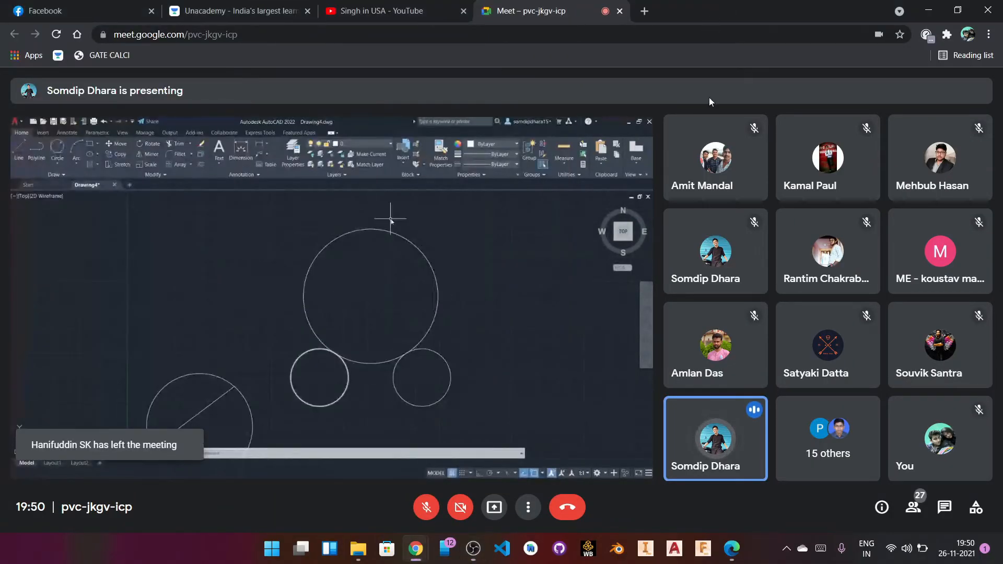
pyautogui.press('F11')
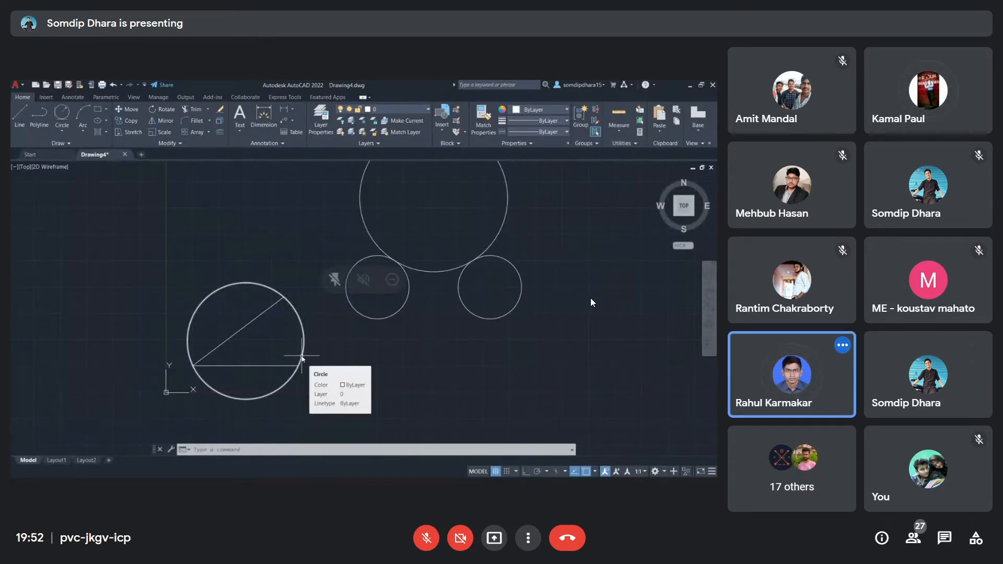
pyautogui.hotkey('alt', 'Tab')
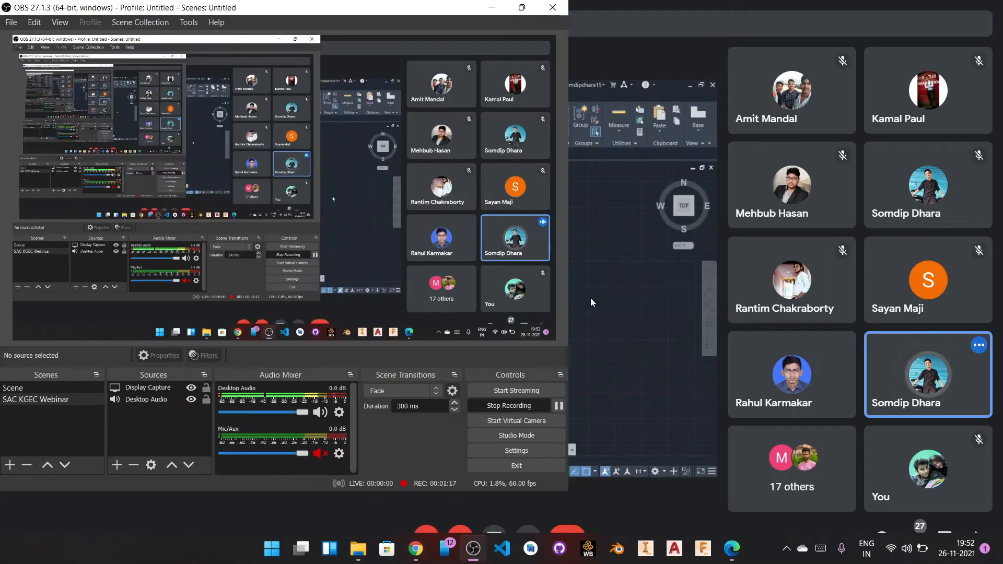
pyautogui.hotkey('alt', 'Tab')
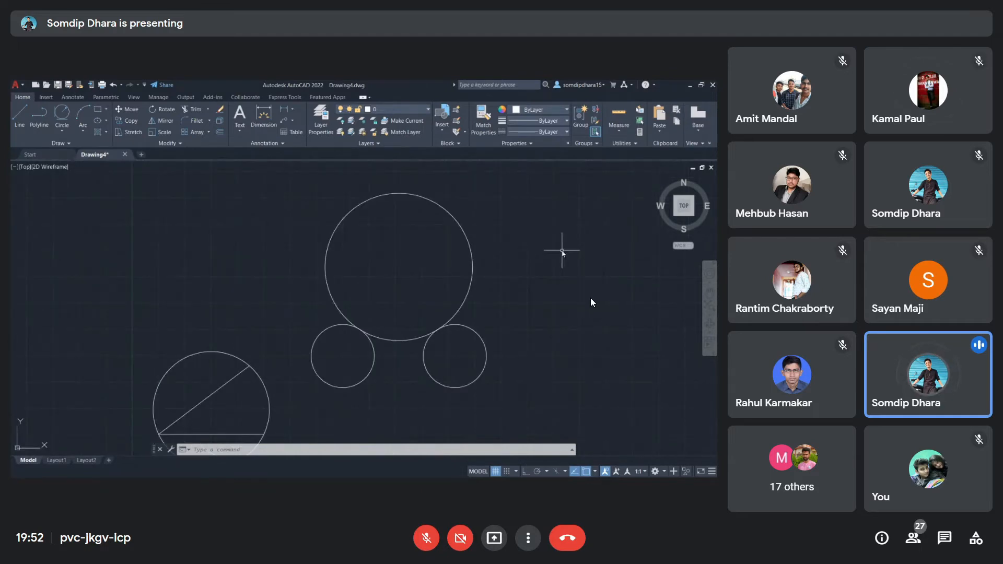
# - Look through the meeting's participant list to its end and back, and close the list
pyautogui.click(922, 537)
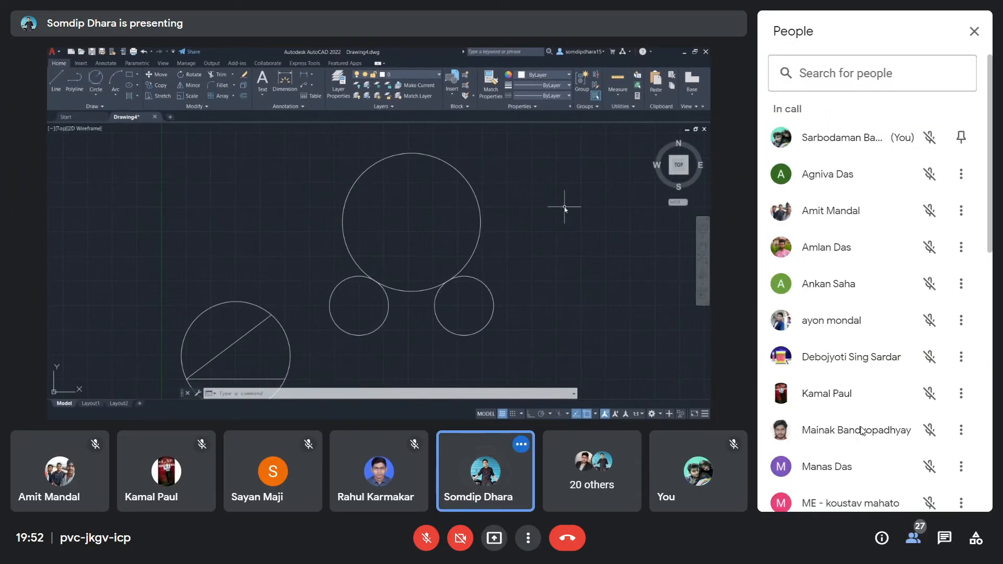
pyautogui.scroll(-1, 862, 431)
pyautogui.scroll(-6, 862, 430)
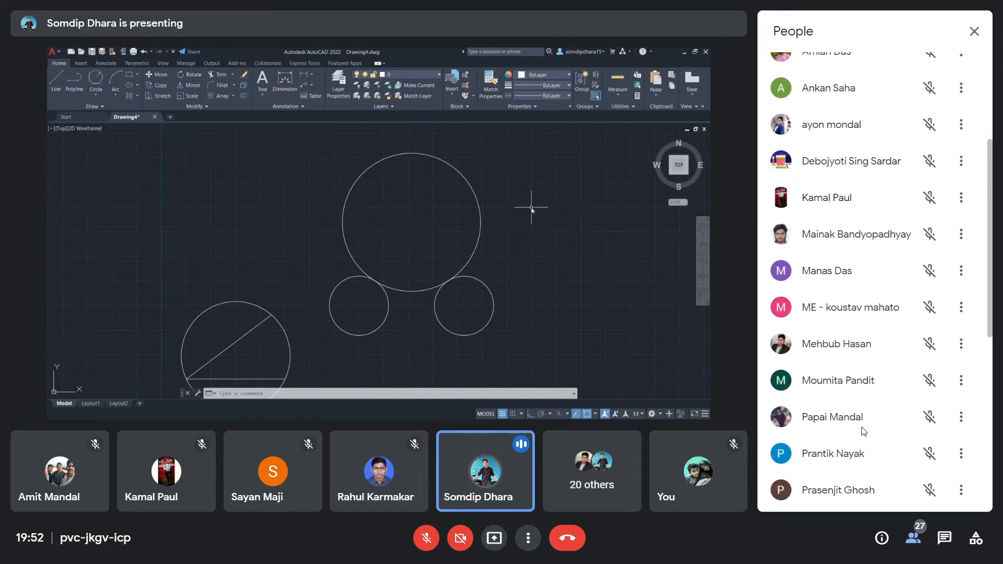
pyautogui.scroll(-4, 863, 433)
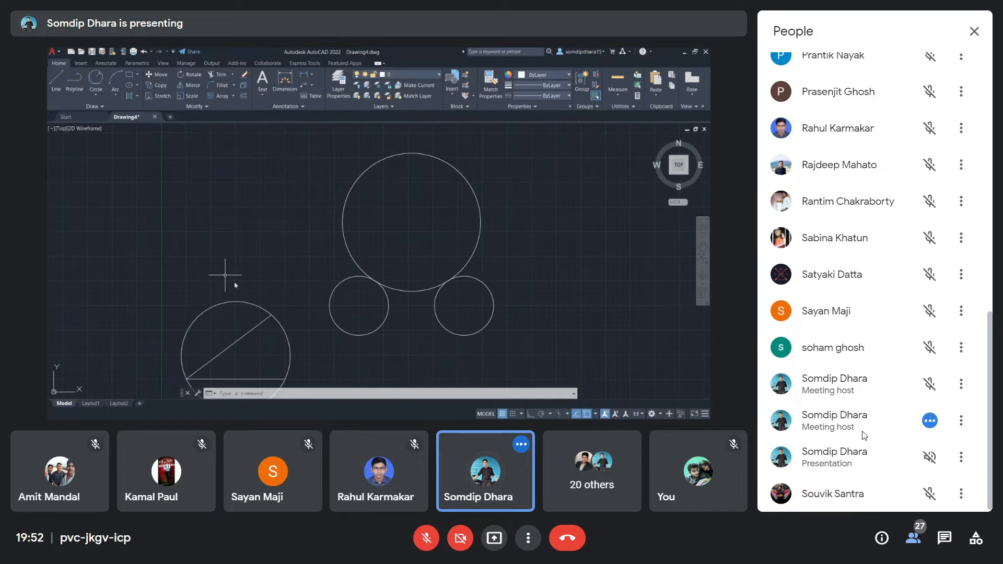
pyautogui.scroll(9, 864, 435)
pyautogui.scroll(3, 865, 435)
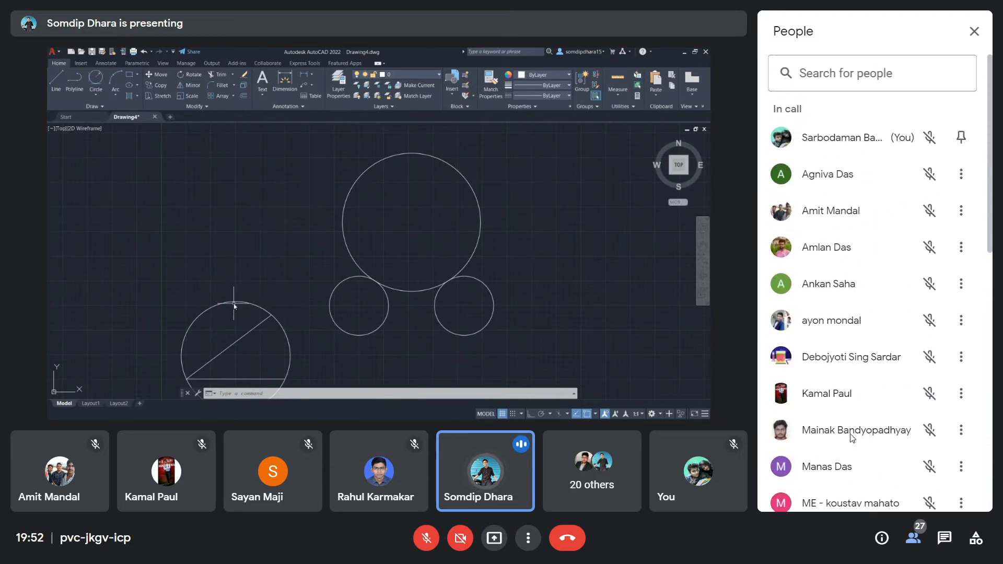
pyautogui.click(974, 32)
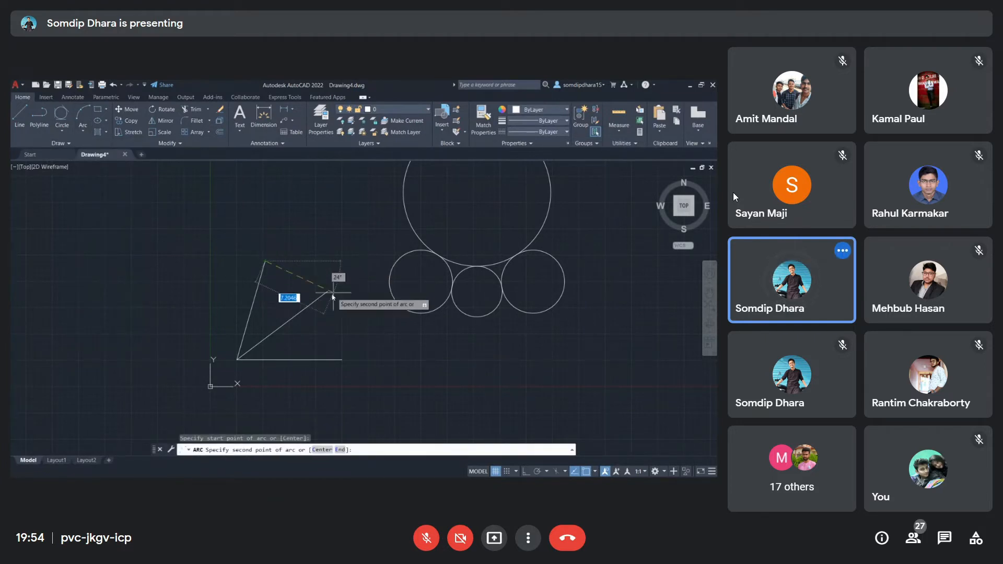
# - Complete a three-point arc through the free ends of the three lines and delete it
pyautogui.click(342, 359)
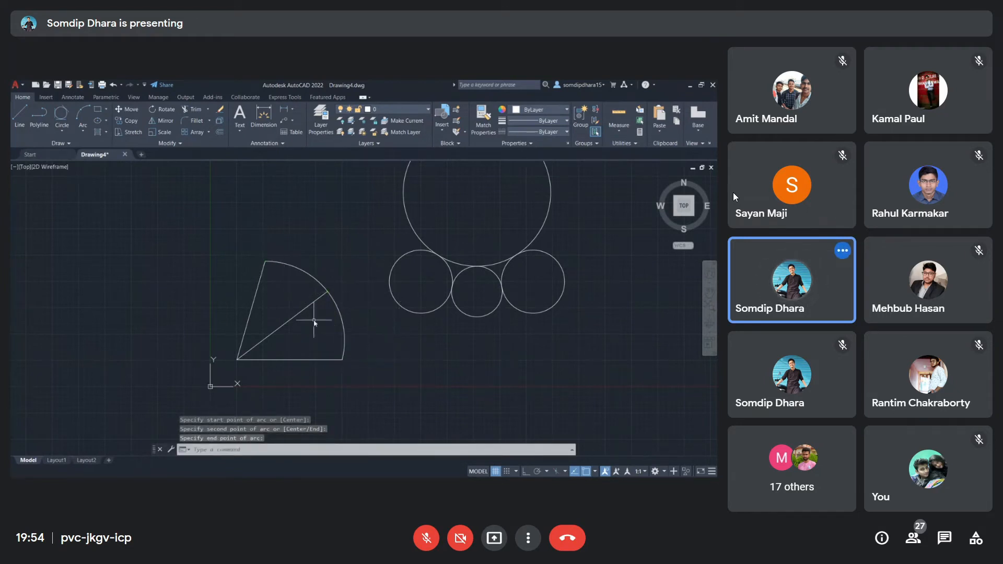
pyautogui.click(318, 282)
pyautogui.press('Delete')
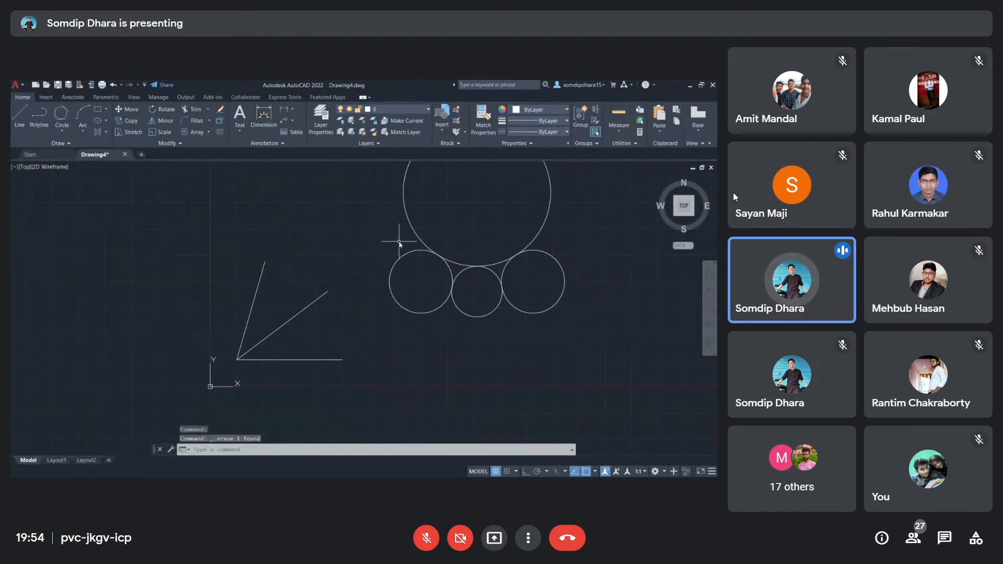
# - Draw a Start, Center, End arc from the horizontal line's free end to the steep line, centred on the lines' shared endpoint
pyautogui.click(81, 130)
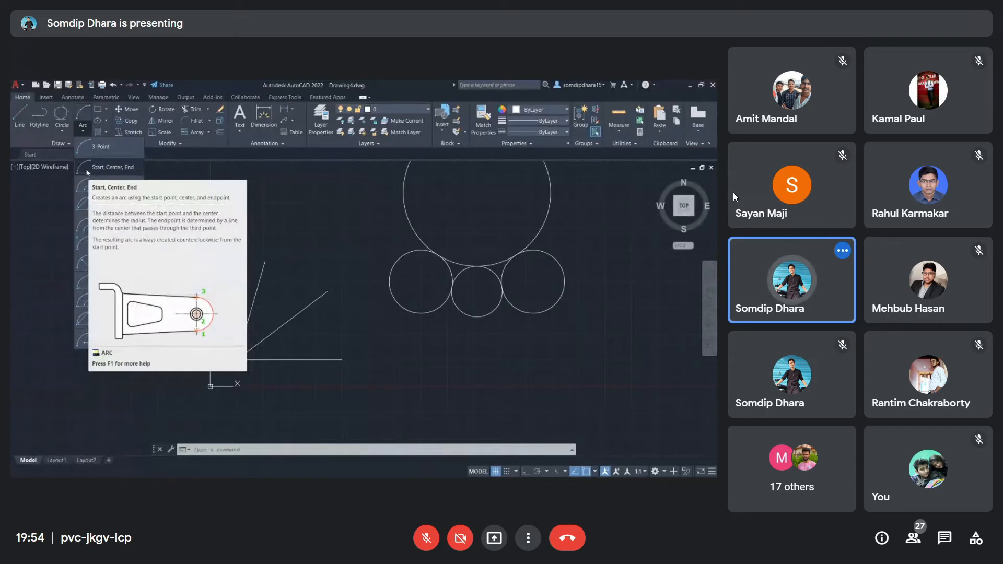
pyautogui.click(110, 167)
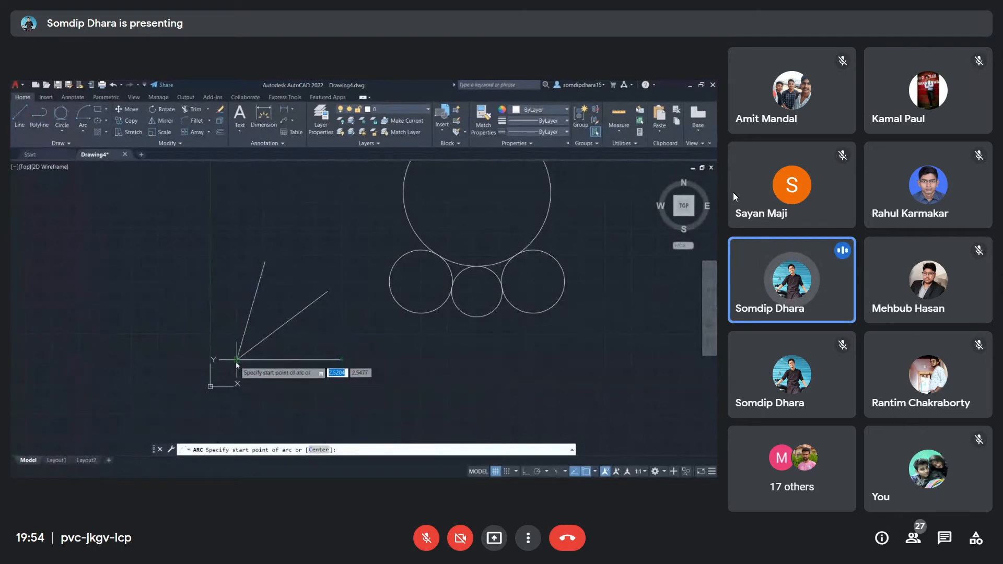
pyautogui.click(264, 260)
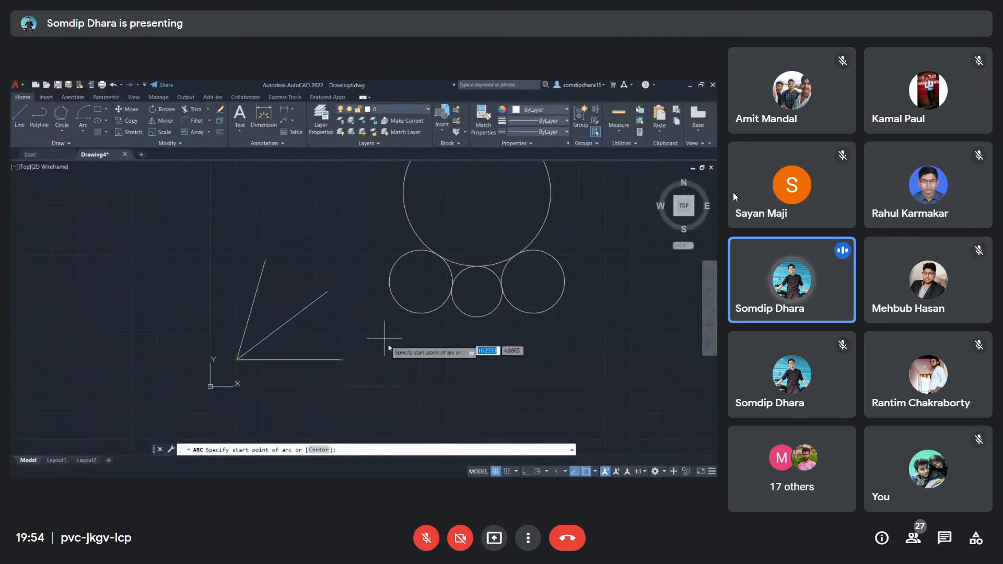
pyautogui.press('Down')
pyautogui.press('Return')
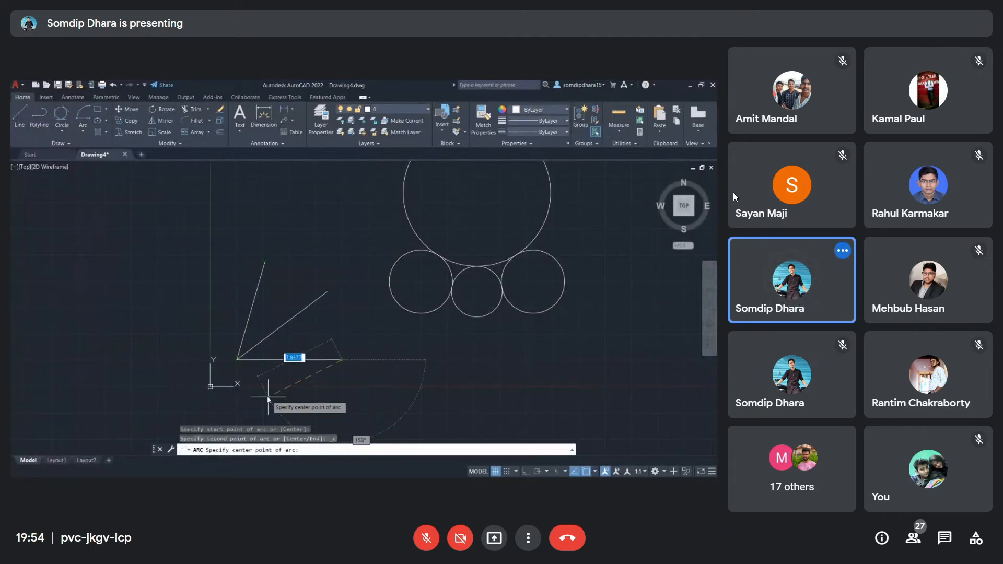
pyautogui.click(237, 359)
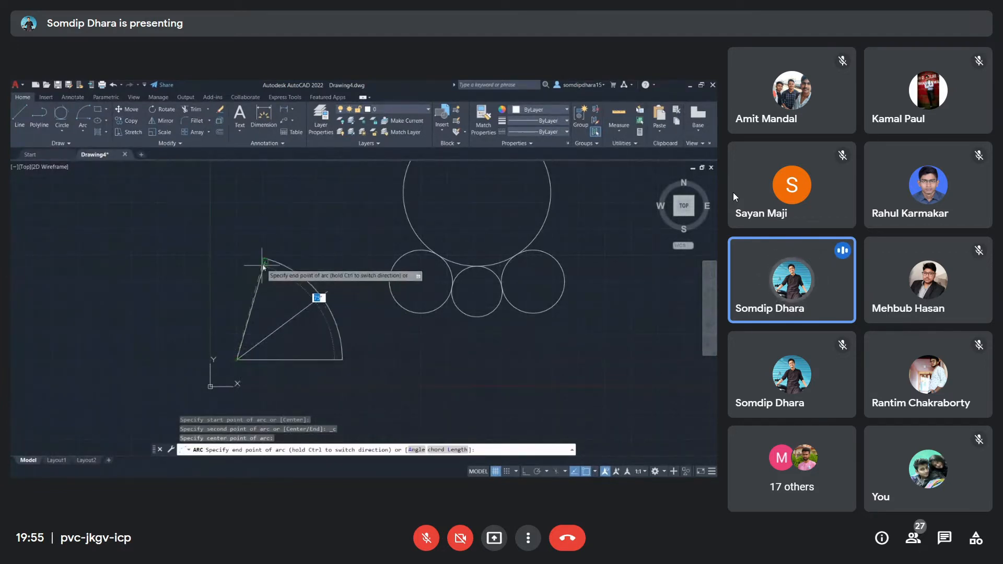
pyautogui.click(312, 275)
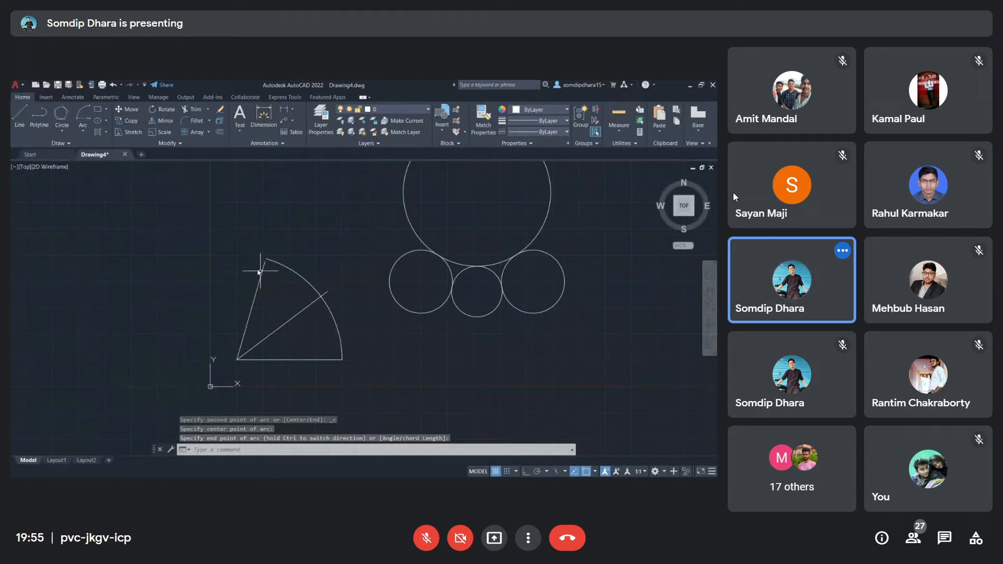
pyautogui.scroll(5, 259, 264)
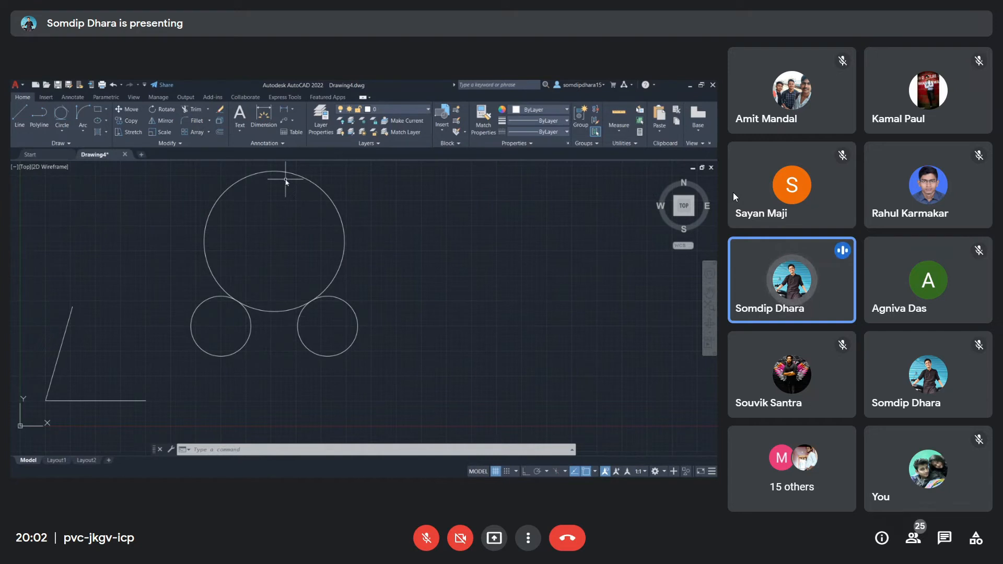
# - Start the POLYGON command
pyautogui.write('POLYGOn')
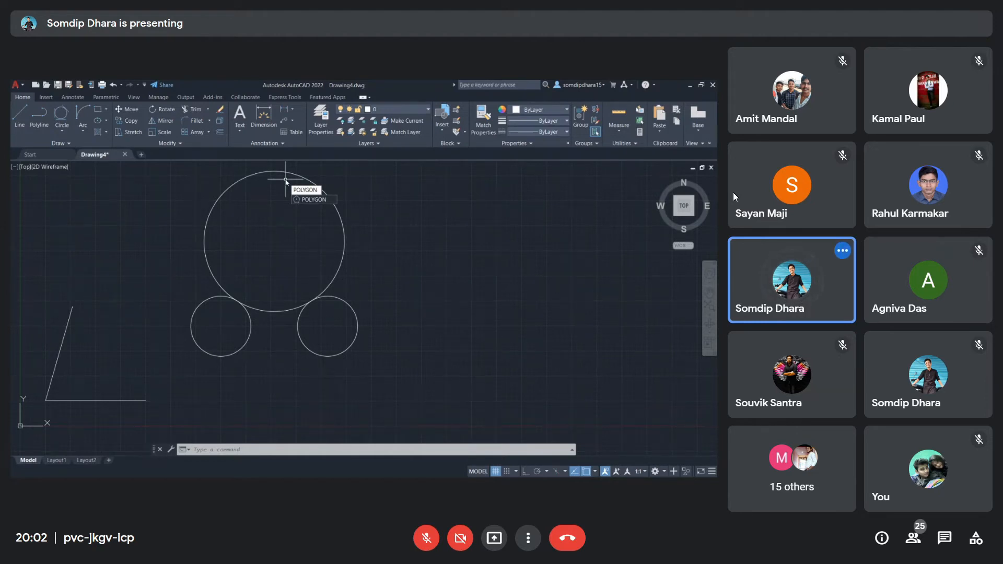
pyautogui.press('Return')
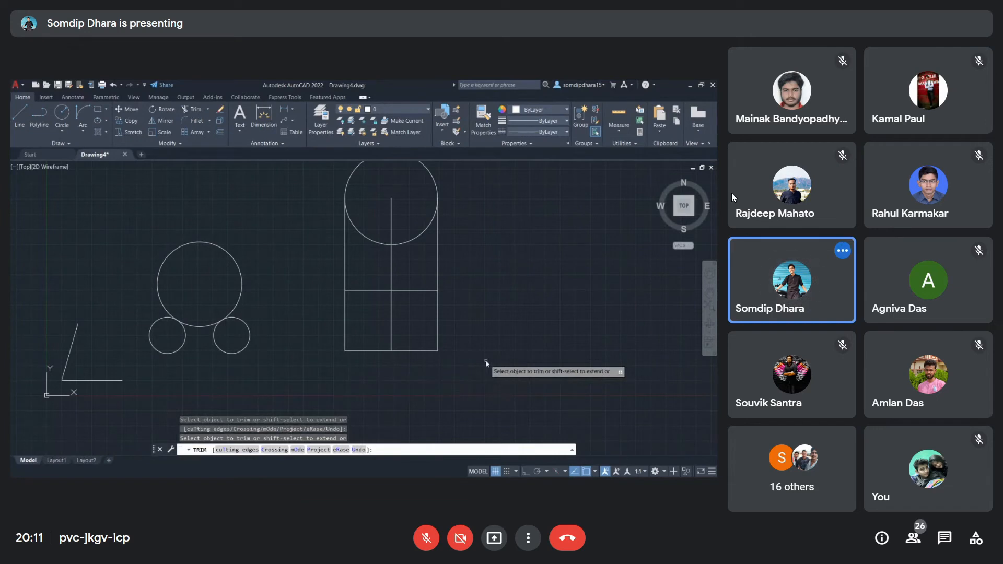
# - Trim away the side and middle vertical lines above the rectangle, including the part inside the circle, and finish trimming
pyautogui.click(391, 208)
pyautogui.click(345, 241)
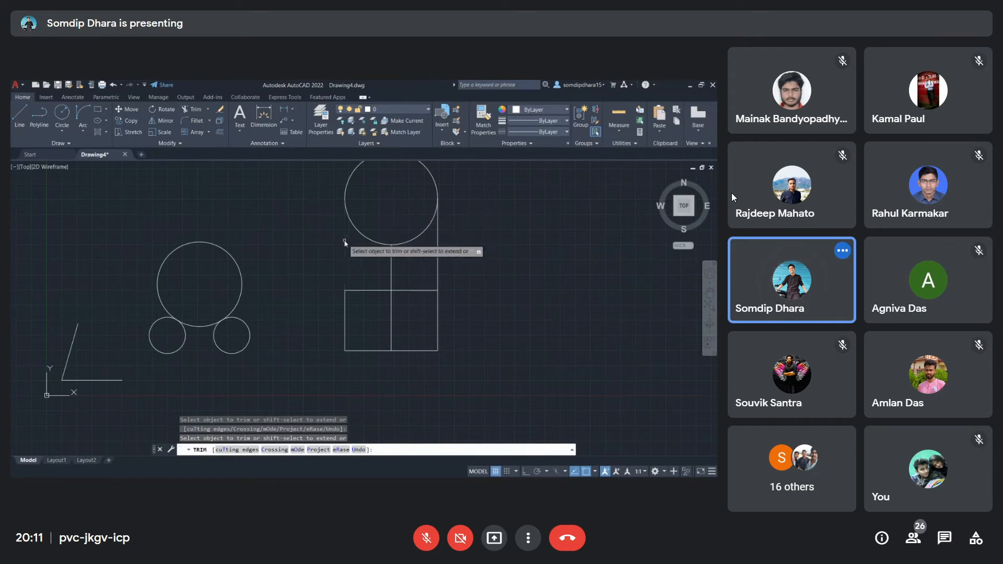
pyautogui.click(439, 248)
pyautogui.click(392, 258)
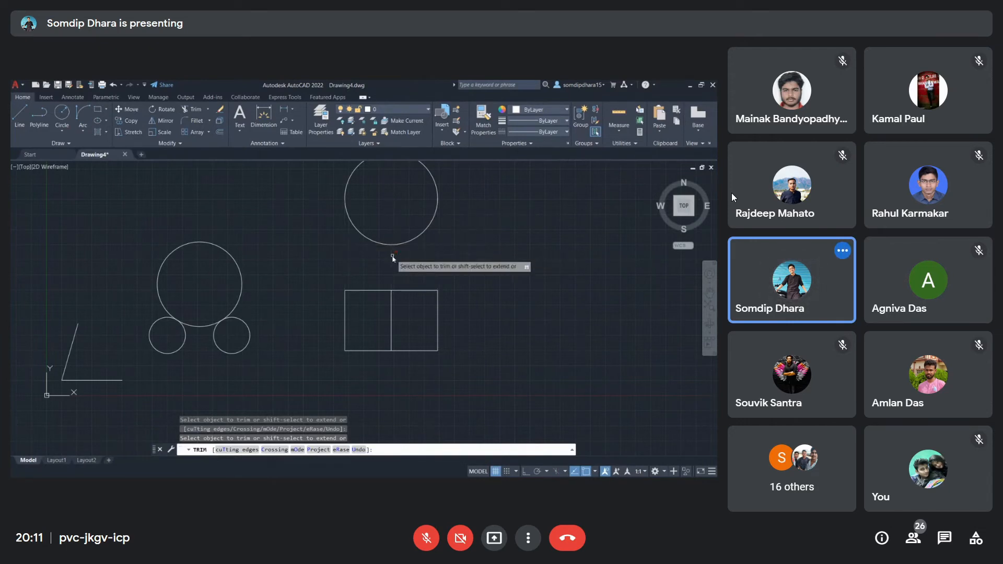
pyautogui.press('Return')
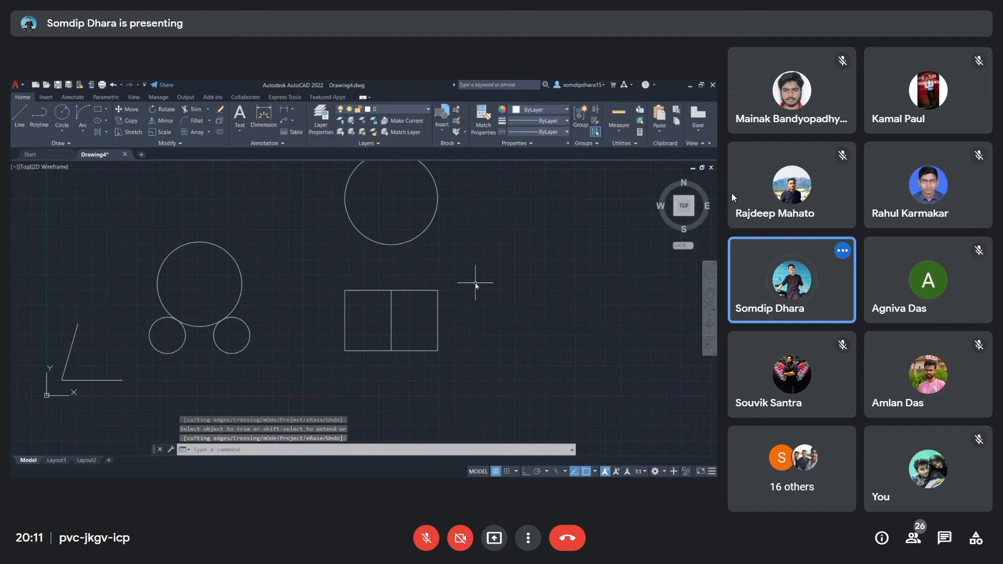
# - Delete the remaining vertical line that divides the rectangle
pyautogui.click(392, 313)
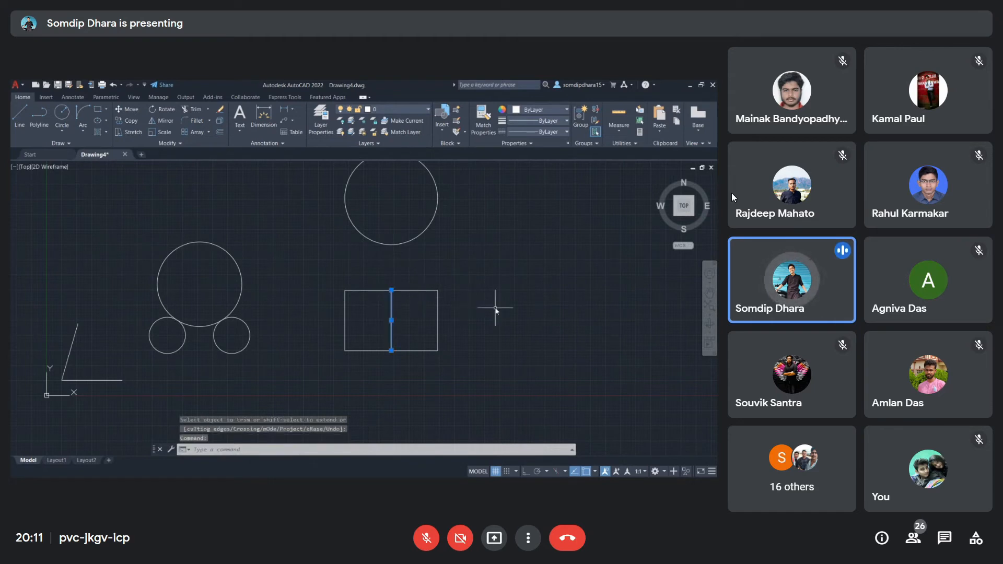
pyautogui.press('Delete')
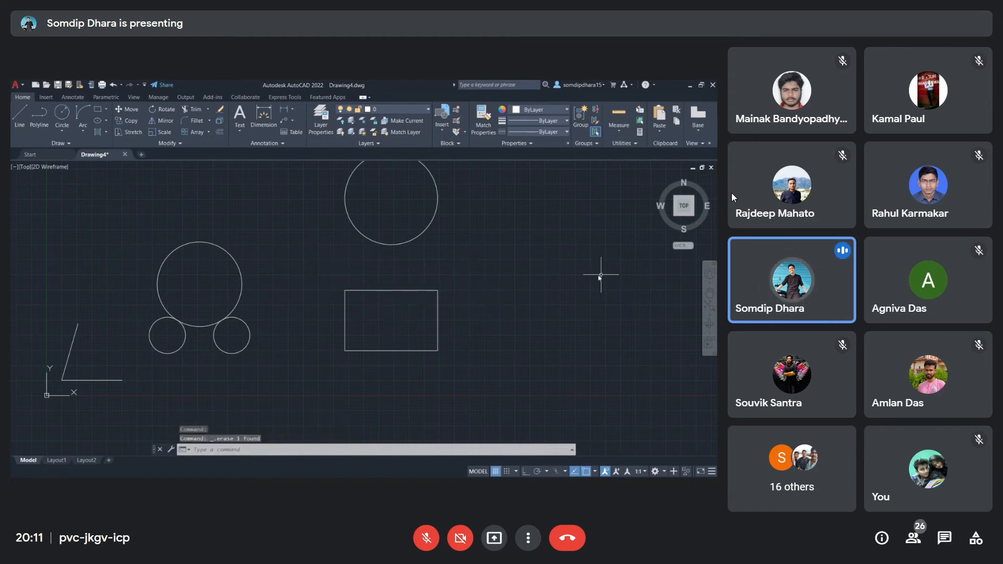
pyautogui.moveTo(527, 269); pyautogui.dragTo(521, 299, button='middle')
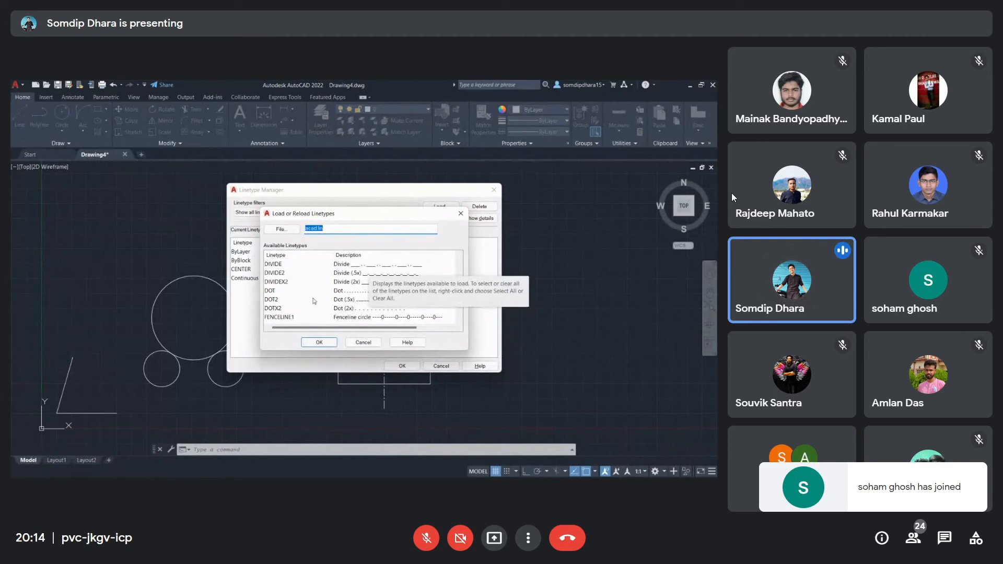
# - Select the HIDDEN linetype among the available linetypes to load and look through the other linetypes in the list
pyautogui.scroll(-1, 324, 288)
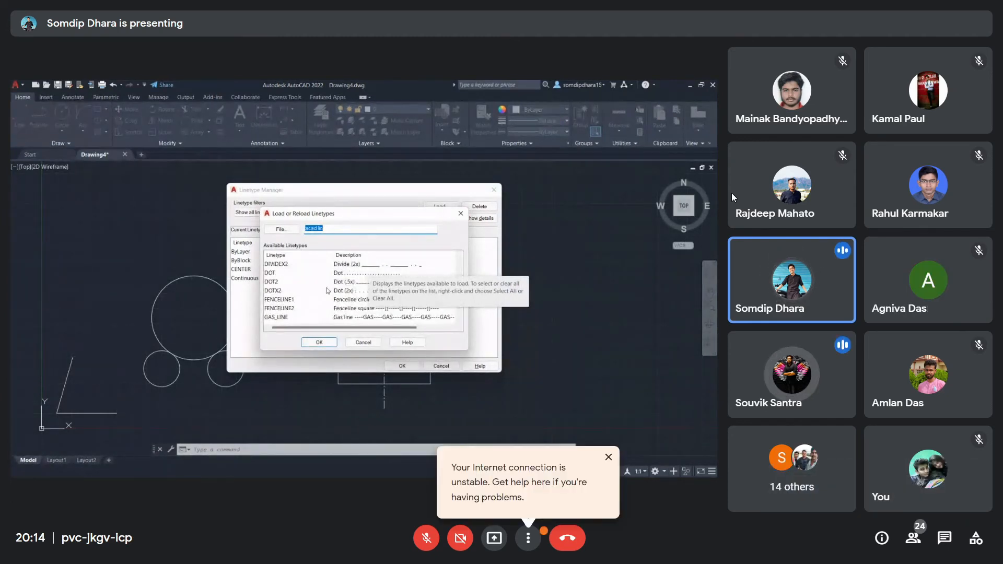
pyautogui.scroll(-1, 374, 278)
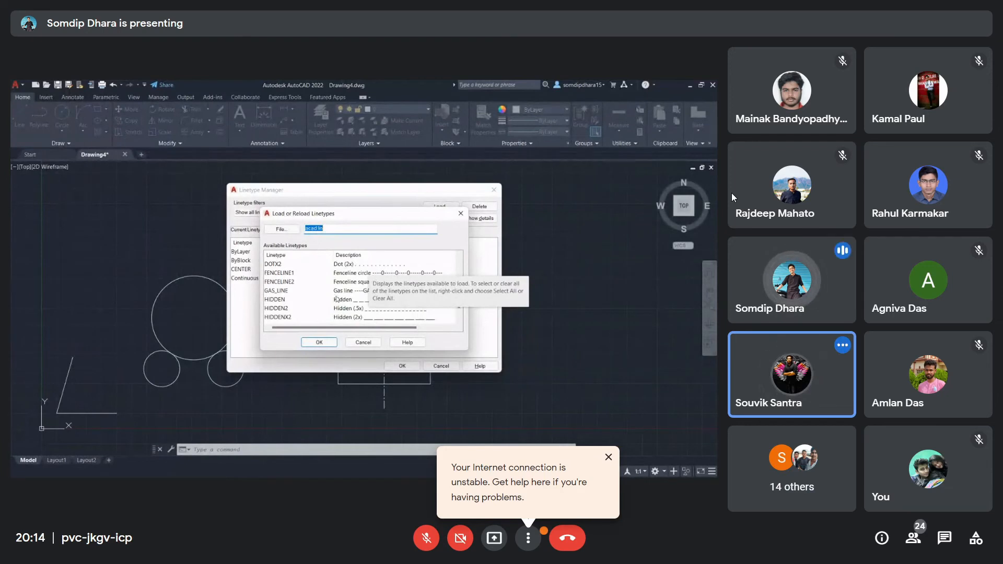
pyautogui.click(277, 300)
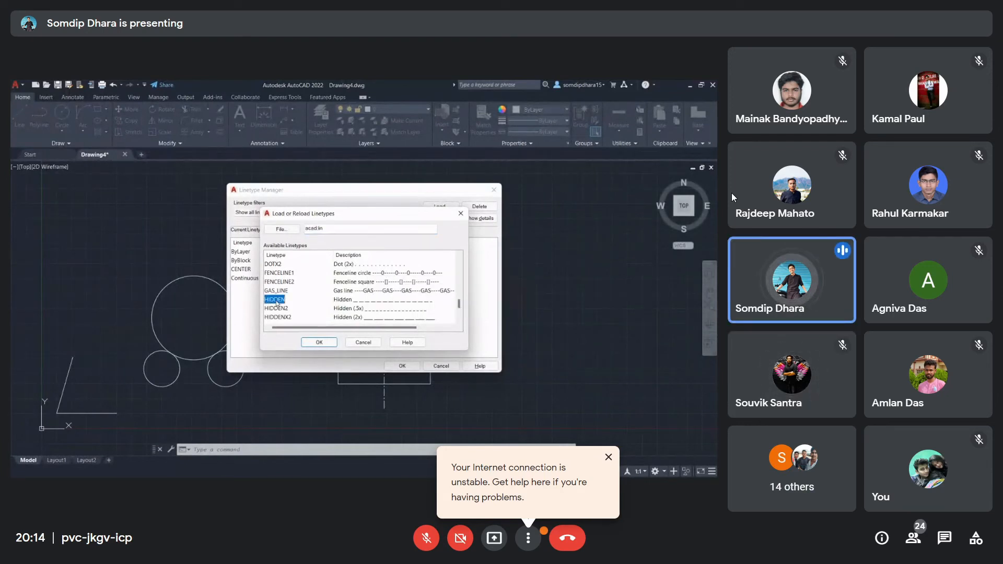
pyautogui.scroll(6, 278, 302)
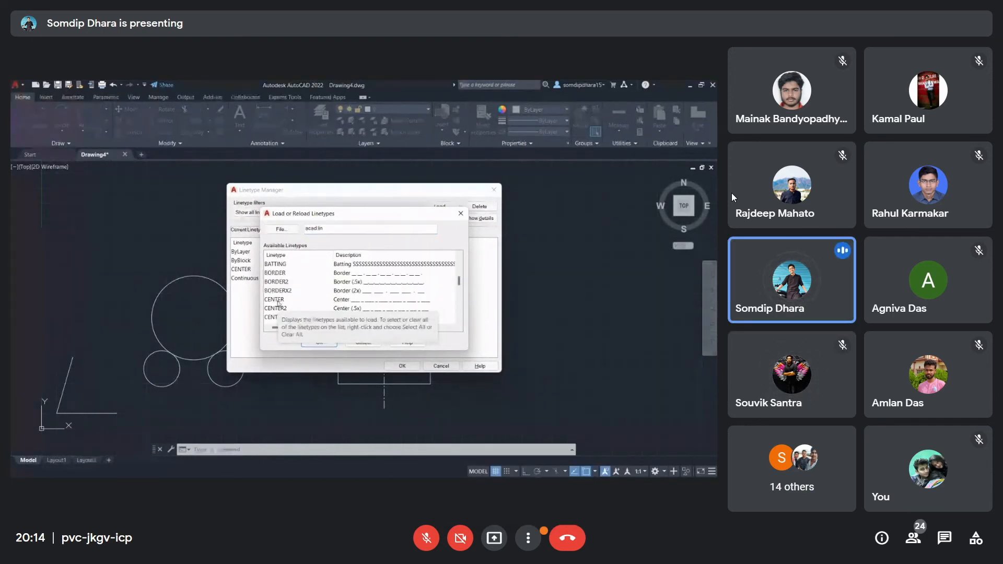
pyautogui.scroll(-3, 278, 303)
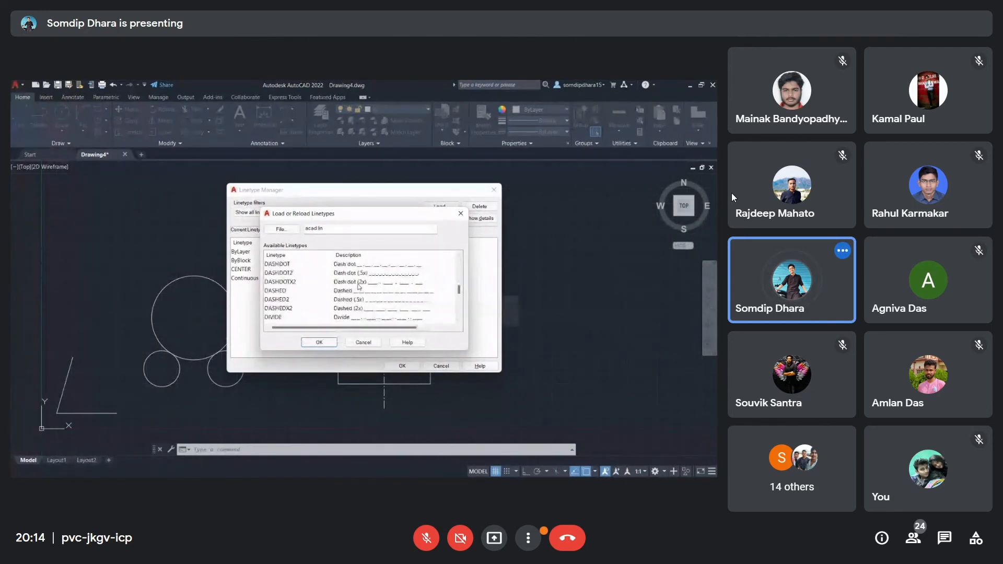
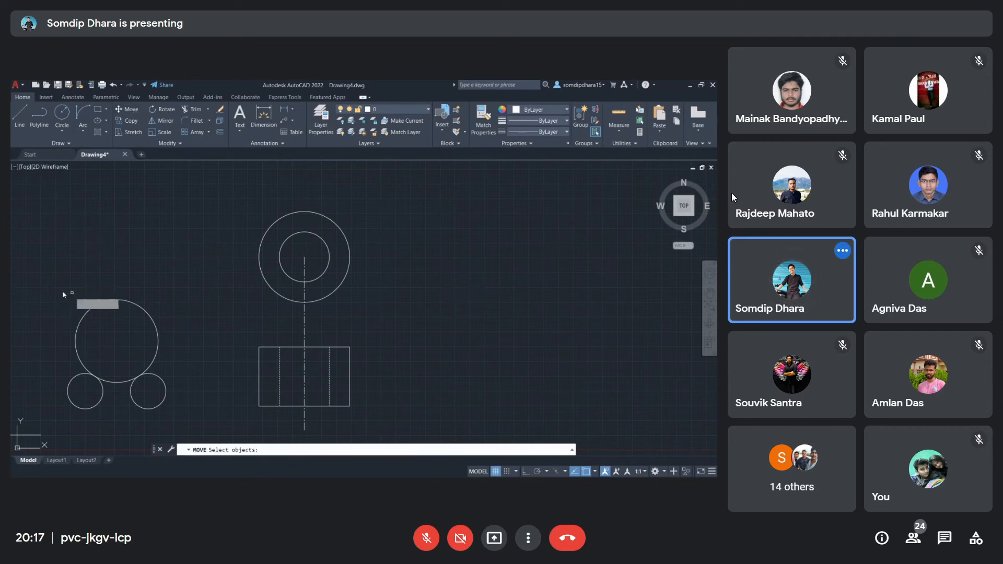
# - Move the three-circle group by the large circle's centre to the opposite side of the circle and rectangle views
pyautogui.click(36, 274)
pyautogui.click(196, 417)
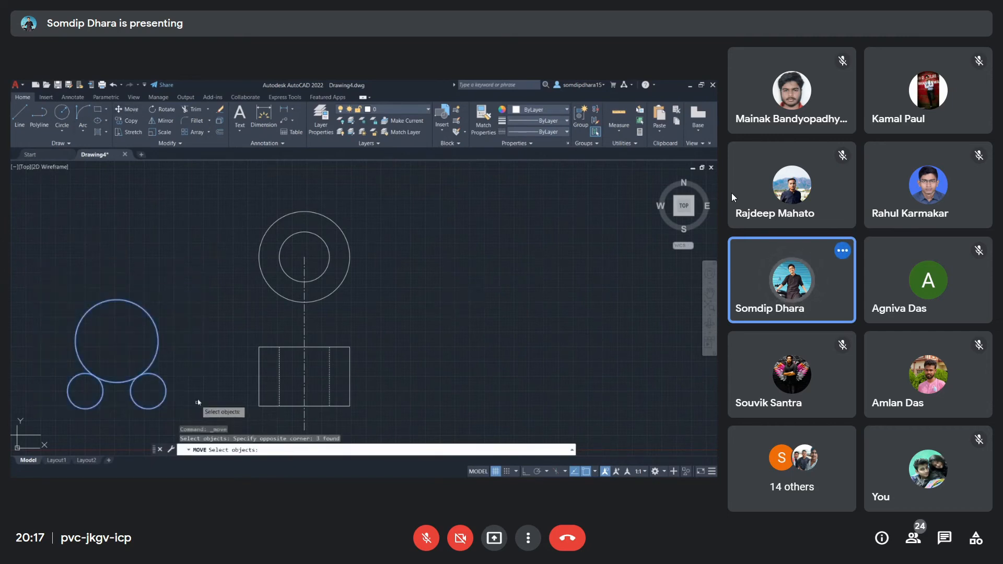
pyautogui.press('Return')
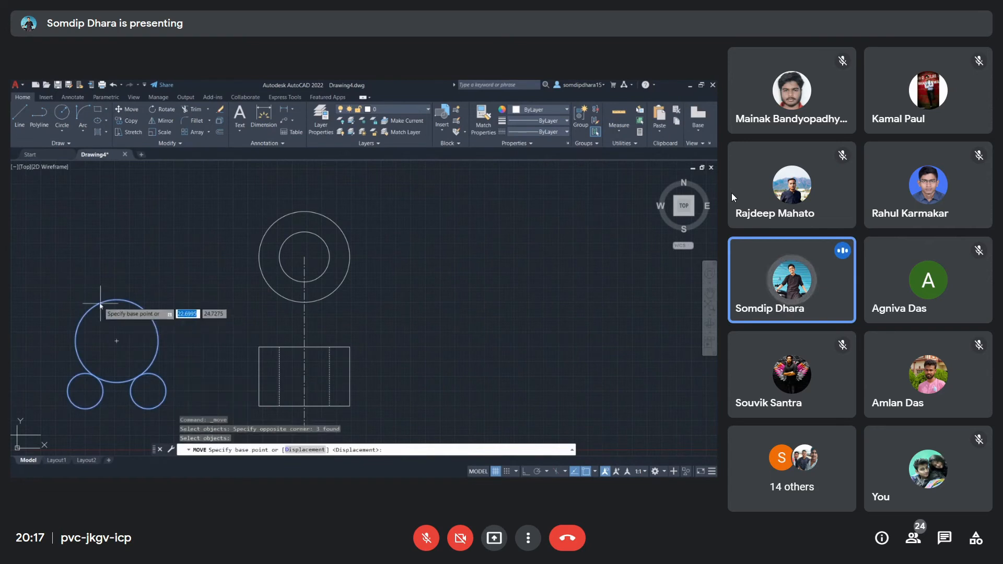
pyautogui.click(116, 342)
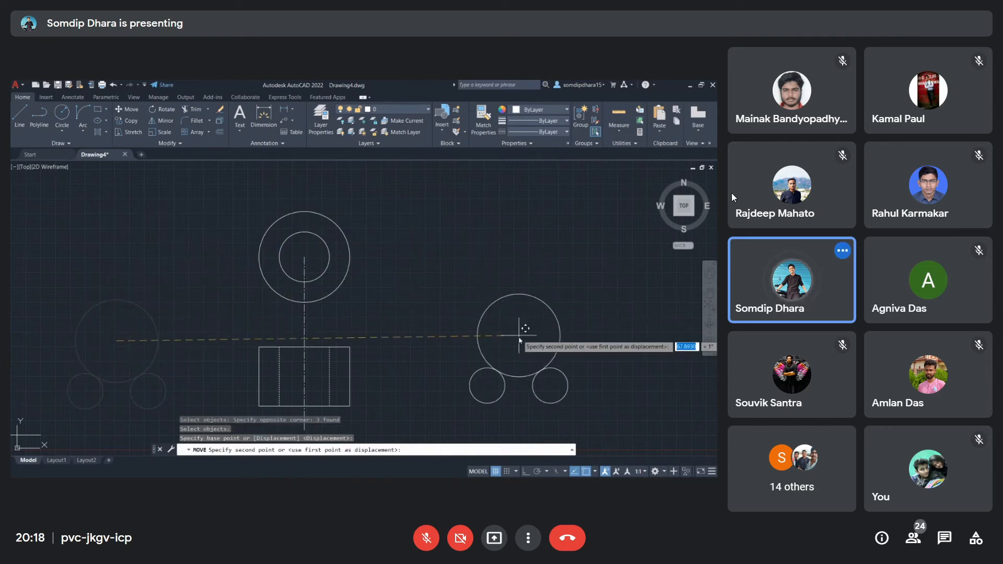
pyautogui.click(520, 336)
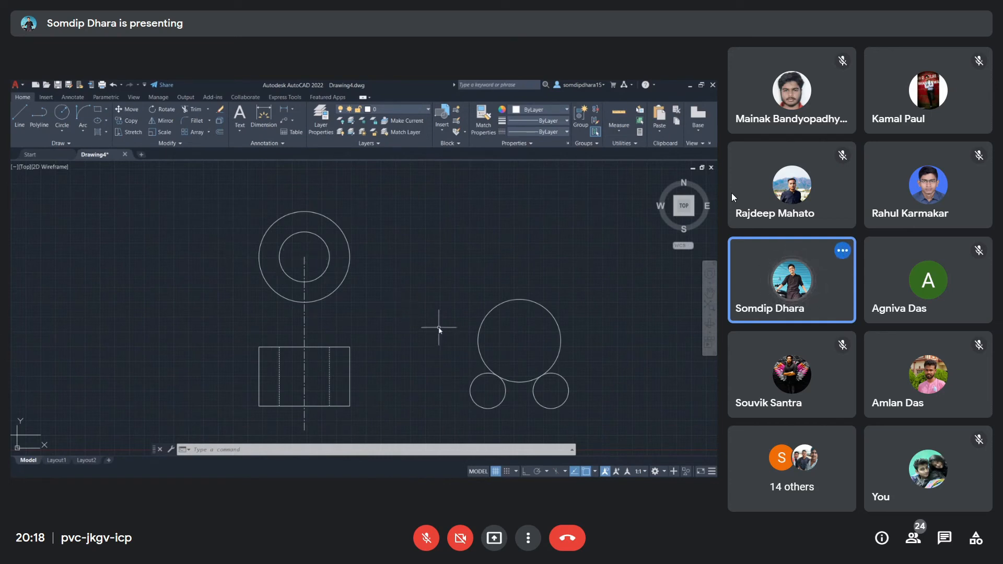
# - Start another MOVE and select all three circles of the relocated group
pyautogui.write('m')
pyautogui.press('Return')
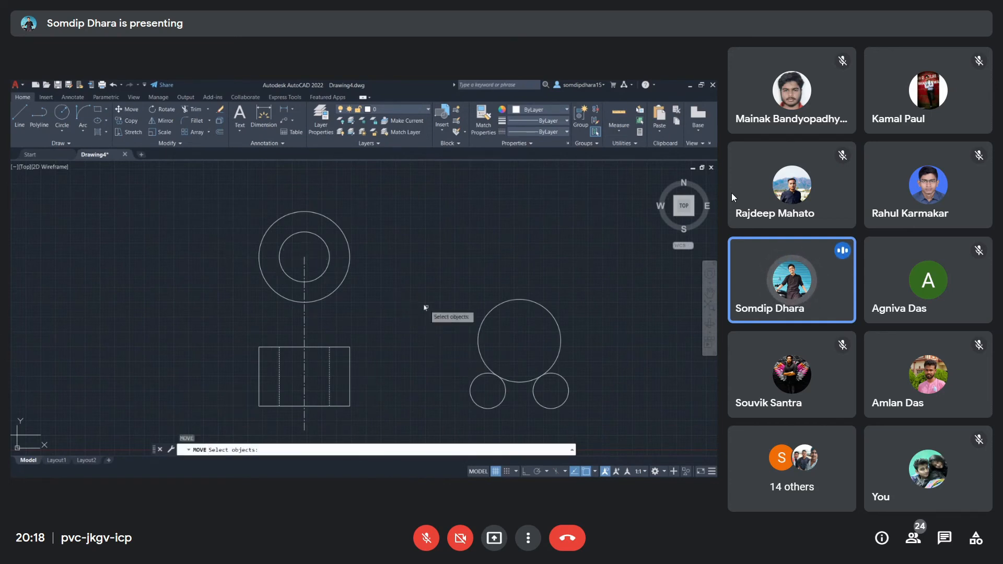
pyautogui.click(420, 277)
pyautogui.click(625, 431)
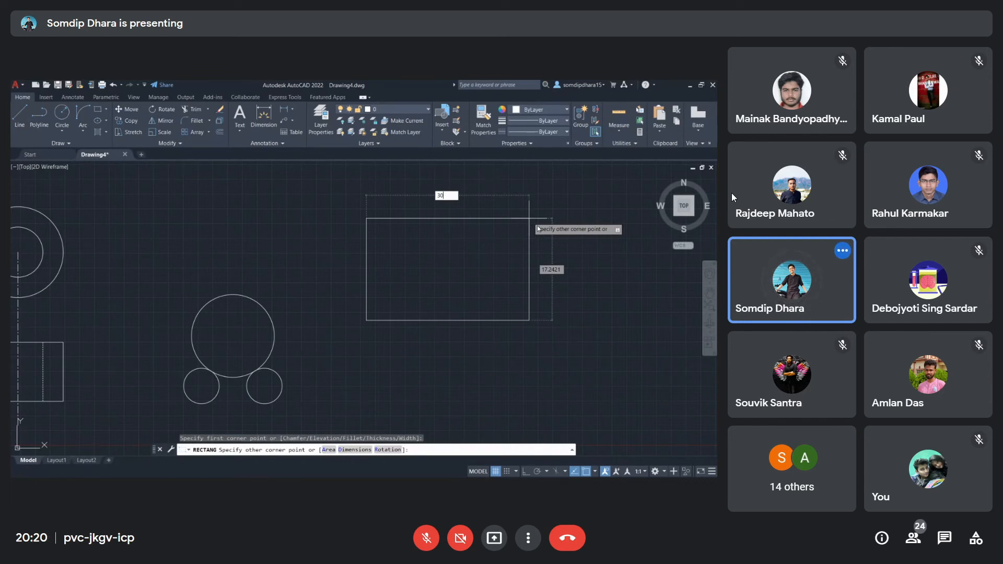
# - Draw a rectangle 30 wide and 15 high beside the three-circle group
pyautogui.press('Tab')
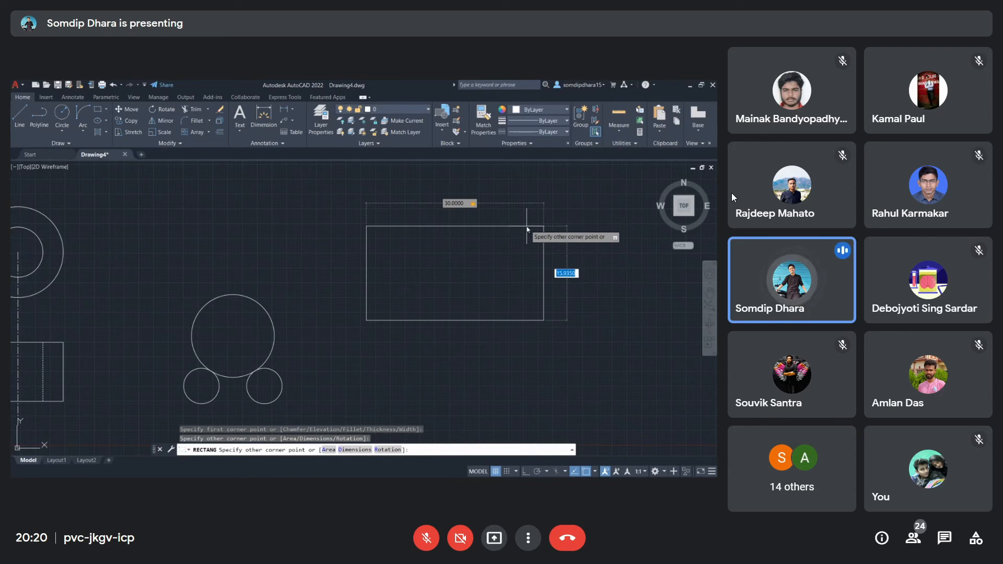
pyautogui.write('15')
pyautogui.press('Return')
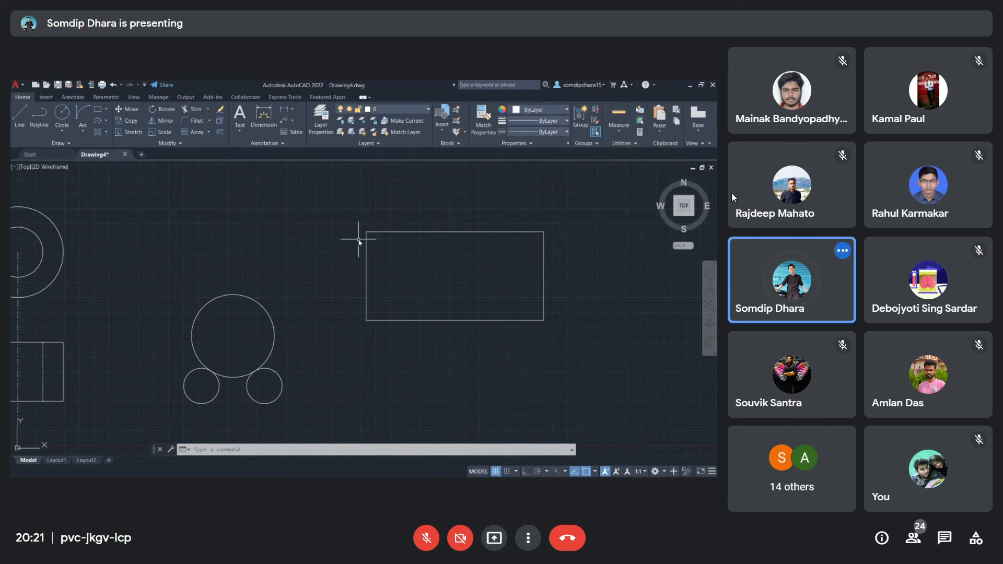
# - Start the FILLET command and set the fillet radius to 1
pyautogui.write('FILLET')
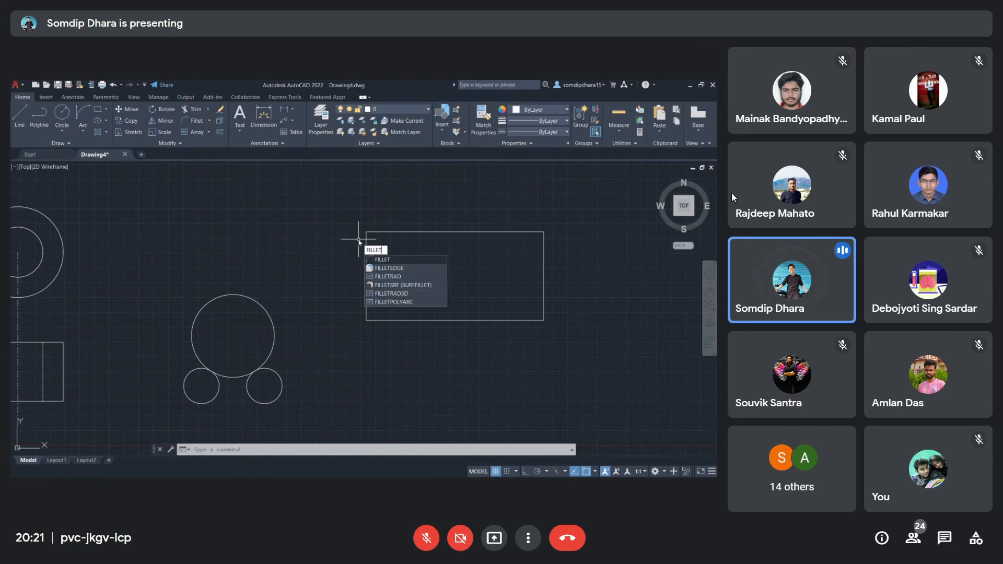
pyautogui.press('Return')
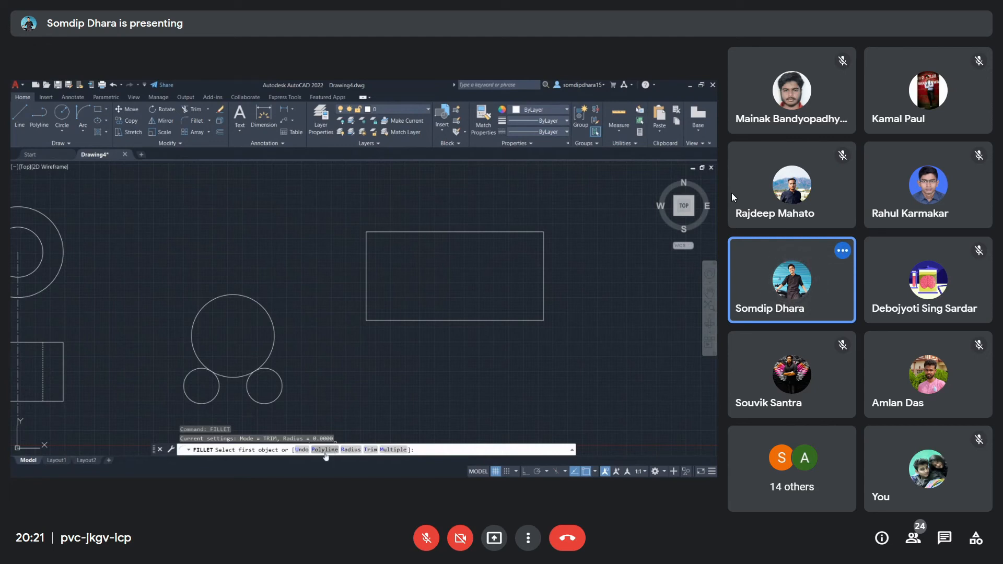
pyautogui.click(351, 450)
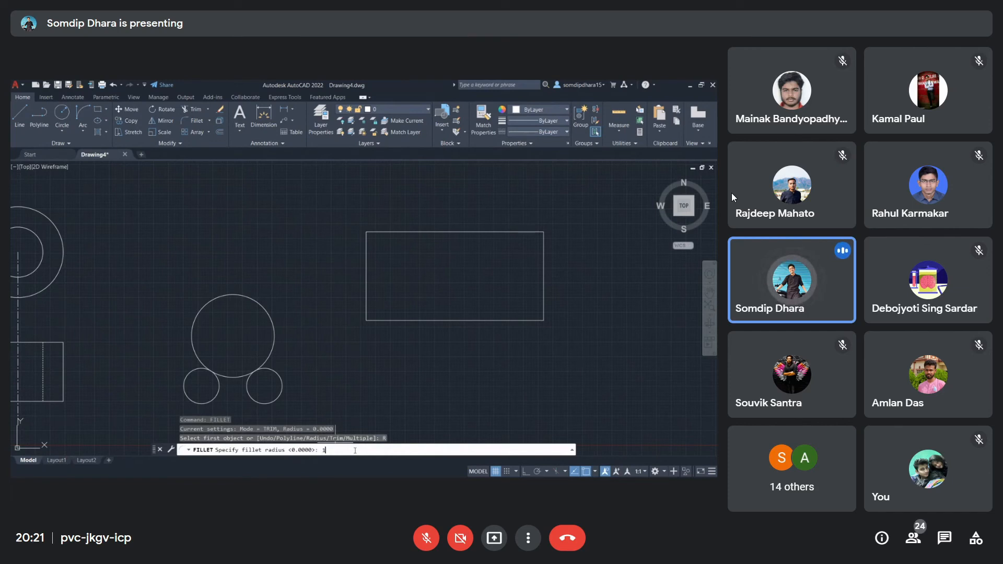
pyautogui.write('1')
pyautogui.press('Return')
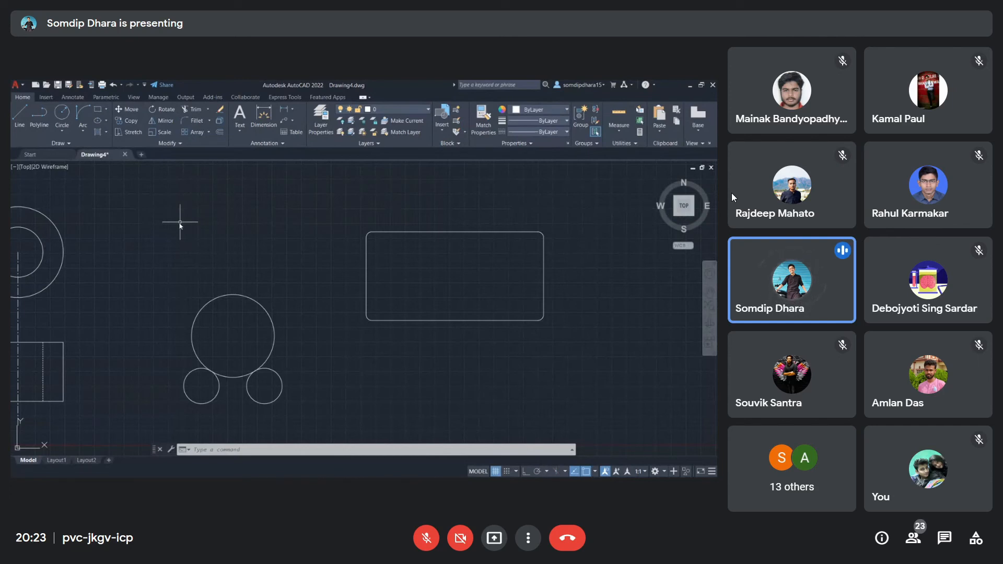
# - Examine the two lines meeting at an angle on the far side of the circle and rectangle views
pyautogui.moveTo(118, 252)
pyautogui.mouseDown(button='middle')
pyautogui.moveTo(356, 233)
pyautogui.moveTo(322, 221)
pyautogui.moveTo(308, 248)
pyautogui.moveTo(493, 211)
pyautogui.mouseUp(button='middle')
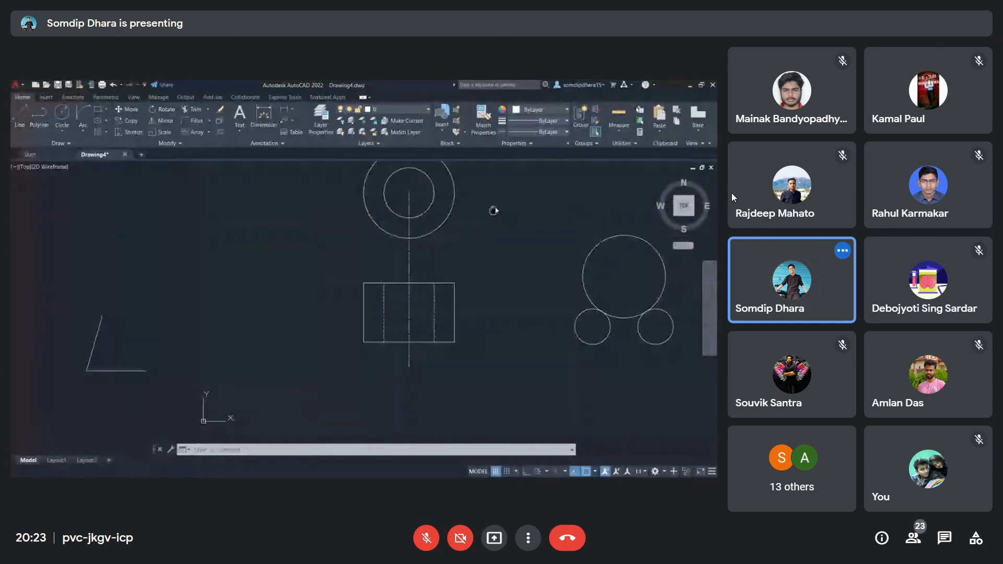
pyautogui.scroll(5, 200, 317)
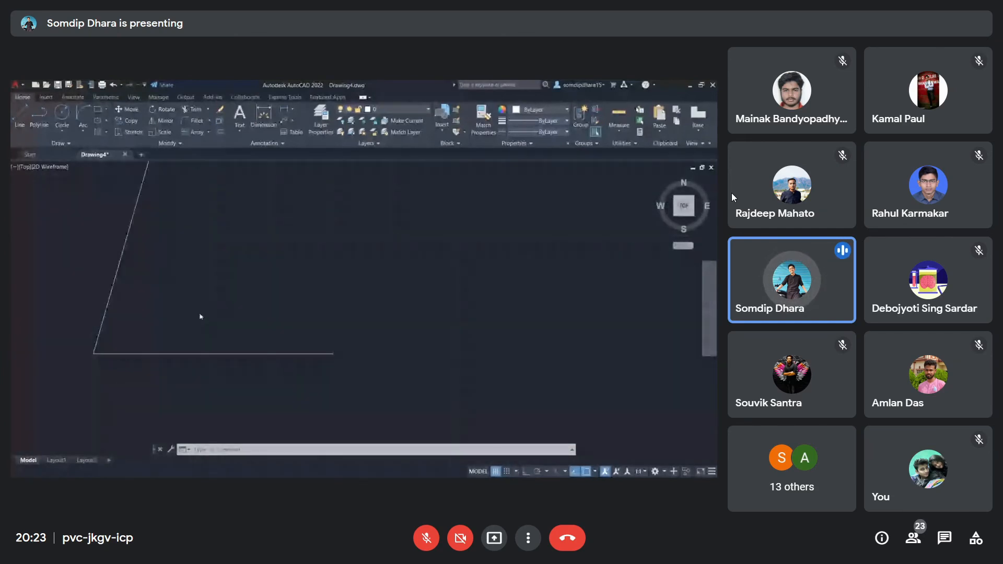
pyautogui.moveTo(201, 316); pyautogui.dragTo(256, 364, button='middle')
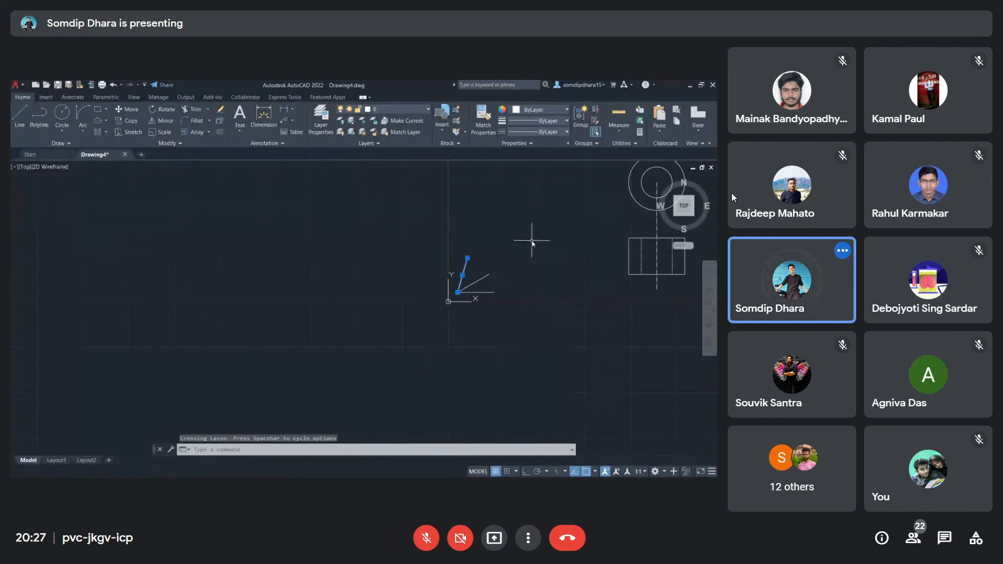
# - Clear the selected angled line and set both CHAMFER distances to 2 for the sharp-cornered rectangle beside the filleted one
pyautogui.press('Escape')
pyautogui.moveTo(569, 223); pyautogui.dragTo(221, 345, button='middle')
pyautogui.moveTo(548, 266); pyautogui.dragTo(411, 262, button='middle')
pyautogui.scroll(2, 411, 262)
pyautogui.scroll(2, 484, 310)
pyautogui.moveTo(523, 308); pyautogui.dragTo(510, 251, button='middle')
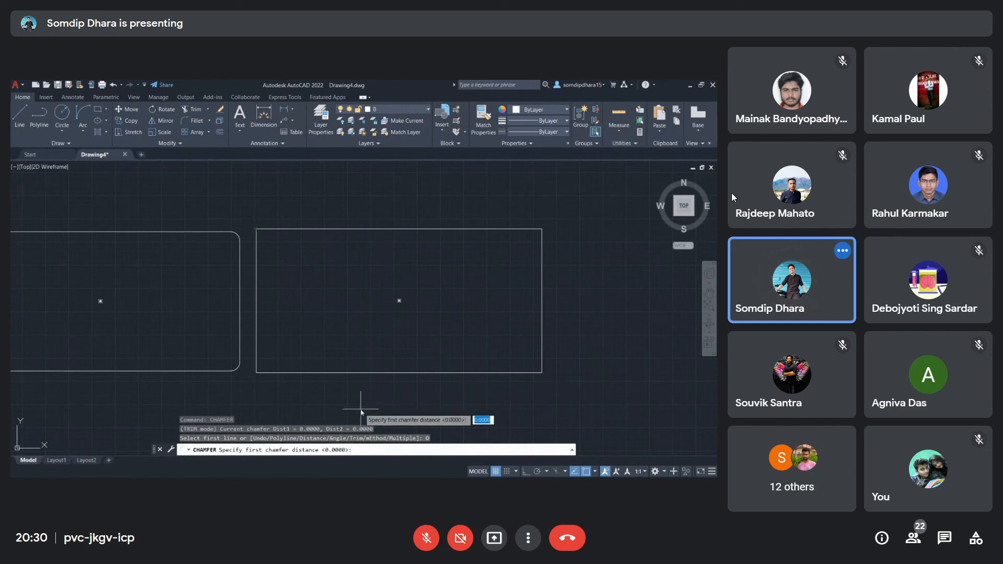
pyautogui.write('2')
pyautogui.press('Return')
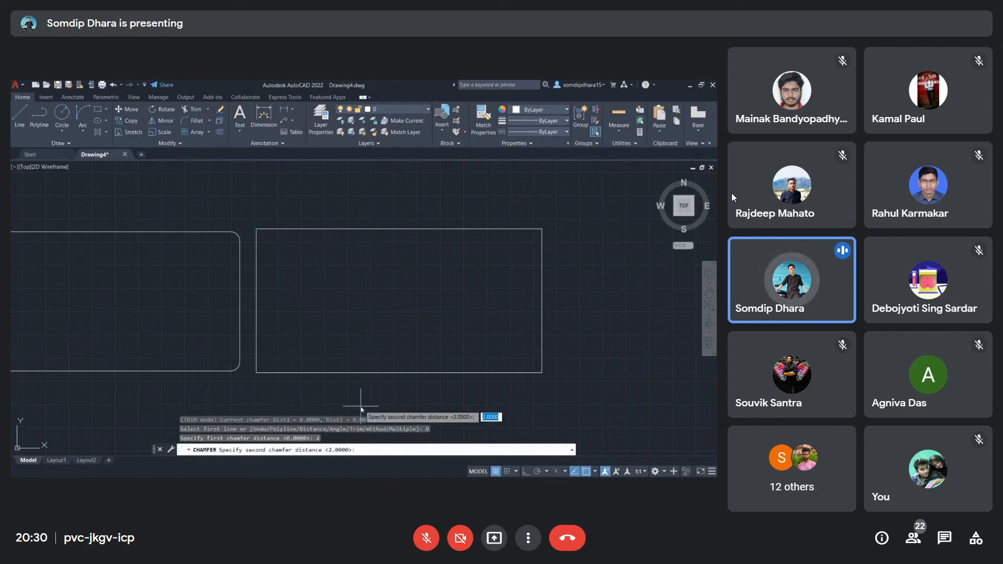
pyautogui.press('Return')
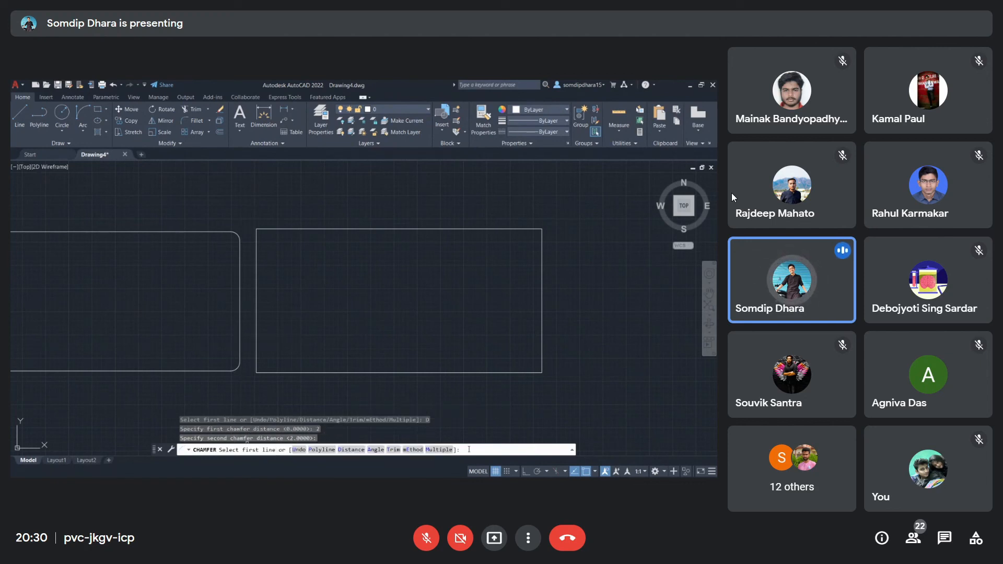
# - Chamfer all four corners of the sharp-cornered rectangle in one run using the Multiple option
pyautogui.click(445, 452)
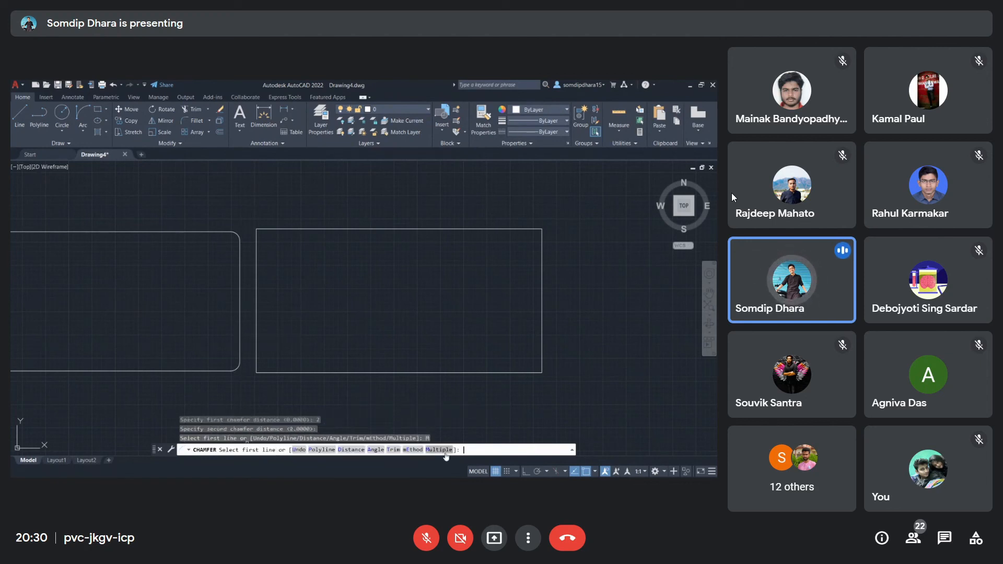
pyautogui.click(256, 248)
pyautogui.click(275, 229)
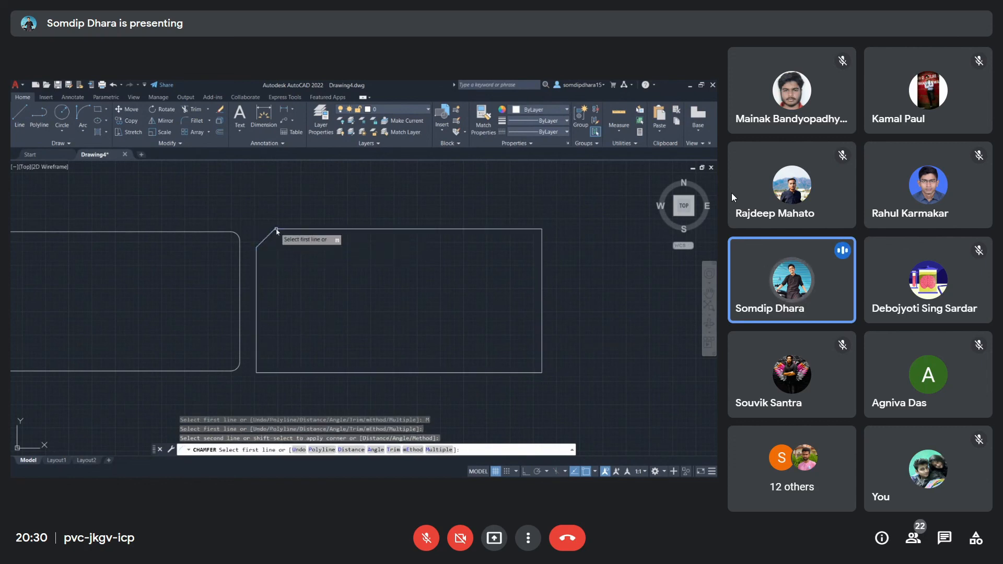
pyautogui.click(495, 230)
pyautogui.click(542, 250)
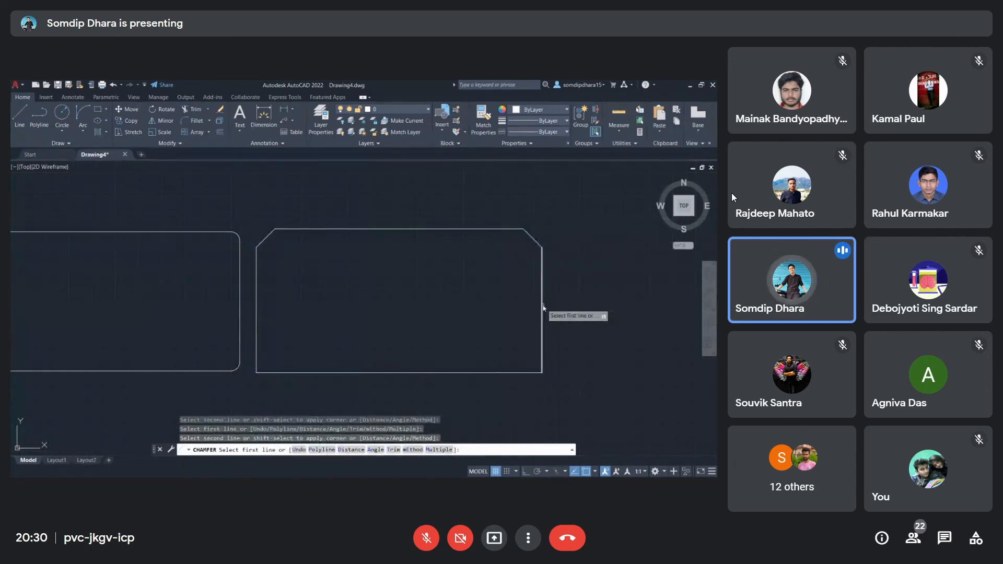
pyautogui.click(542, 334)
pyautogui.click(526, 372)
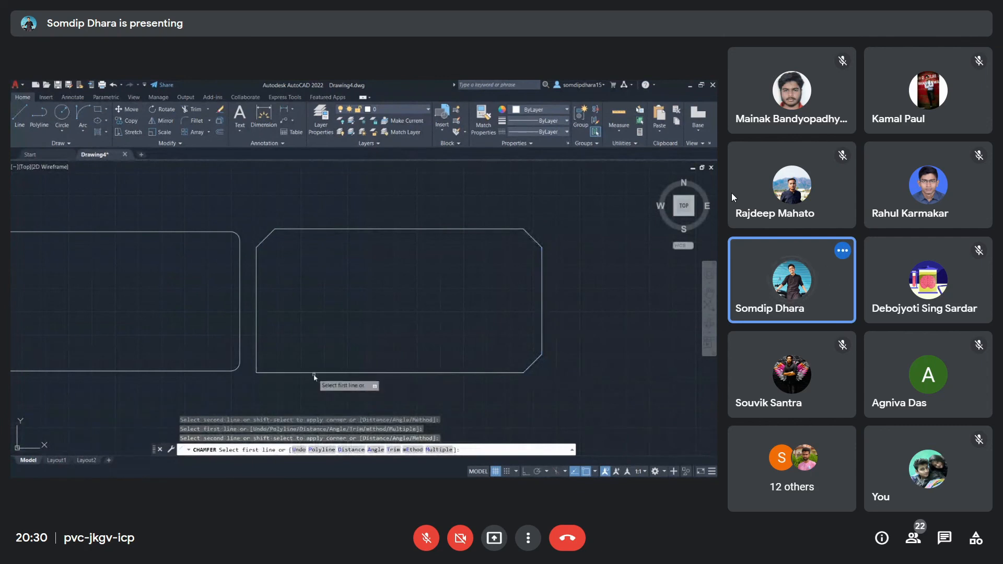
pyautogui.click(314, 373)
pyautogui.click(256, 339)
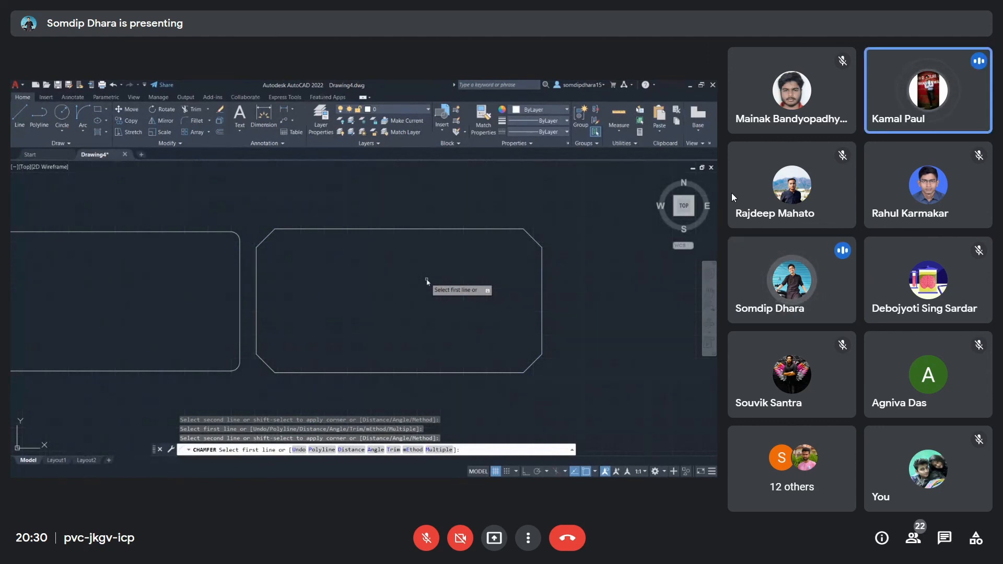
pyautogui.press('Return')
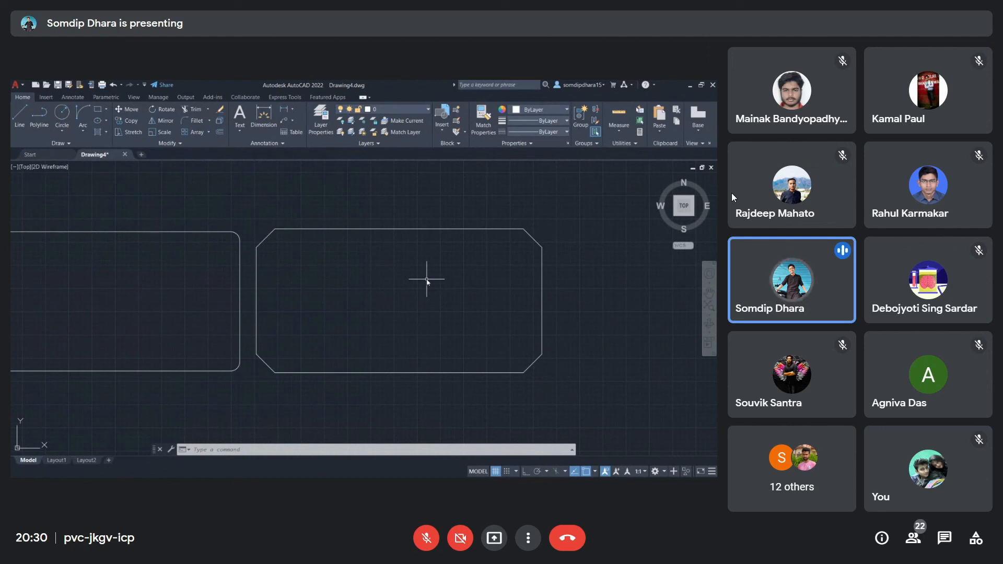
# - Delete the whole chamfered rectangle, keeping the filleted one beside it
pyautogui.click(247, 201)
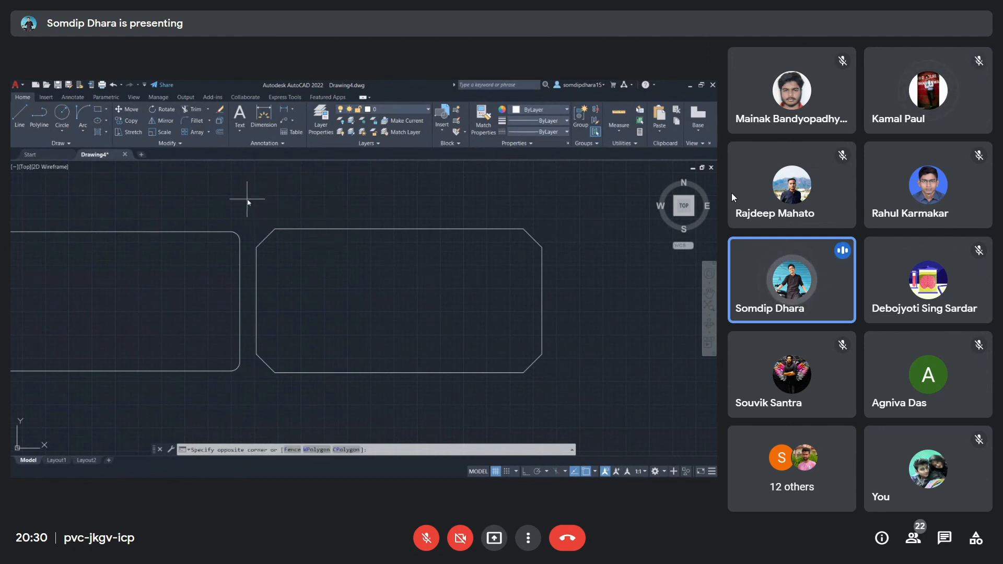
pyautogui.click(594, 400)
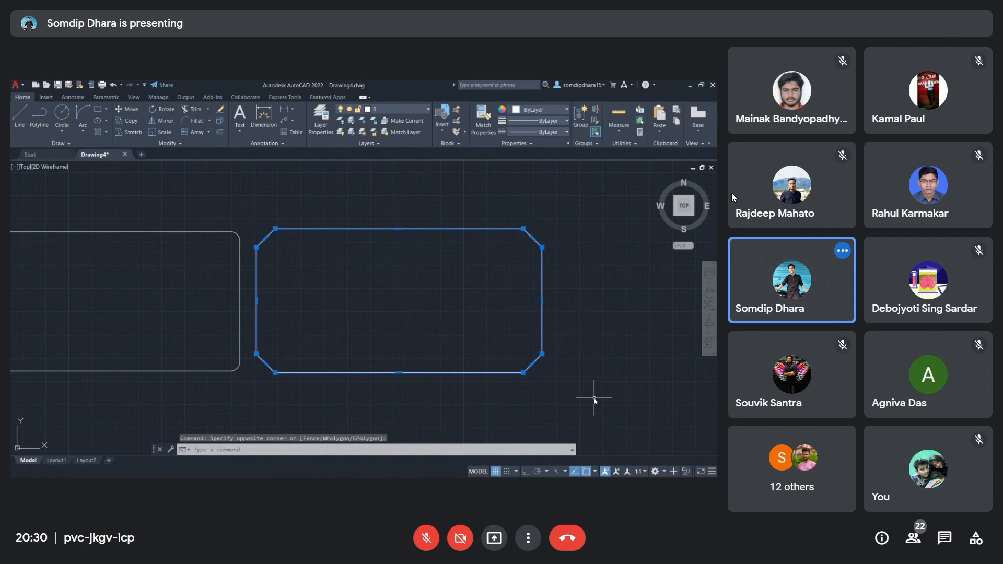
pyautogui.press('Delete')
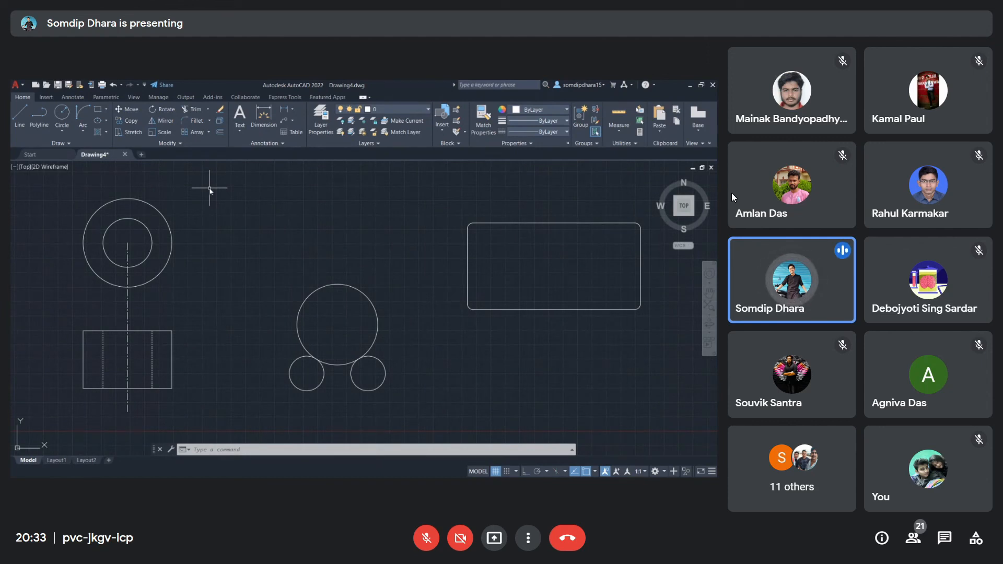
# - Switch from the full-screen meeting to the OBS recording window
pyautogui.press('super+Tab')
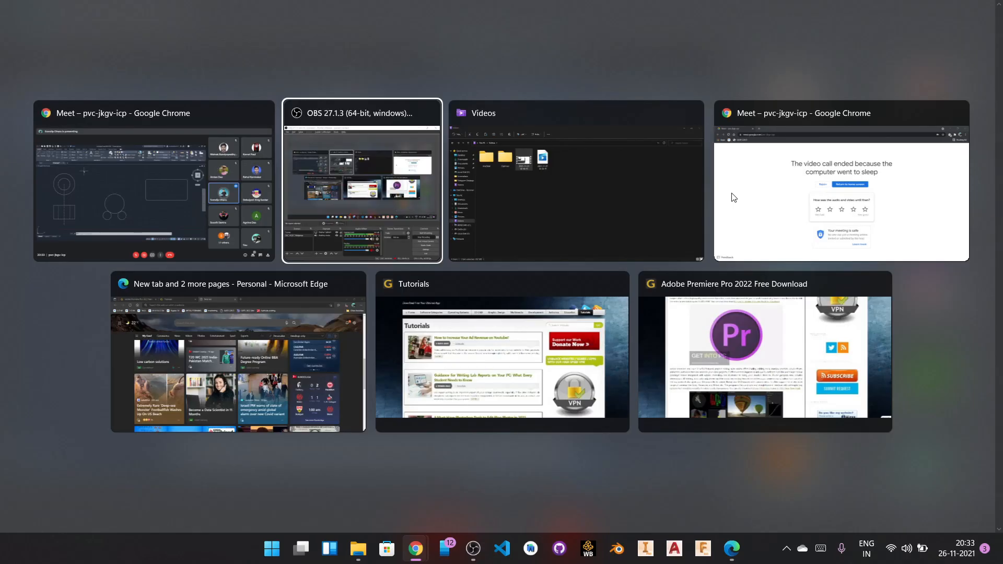
pyautogui.press('Return')
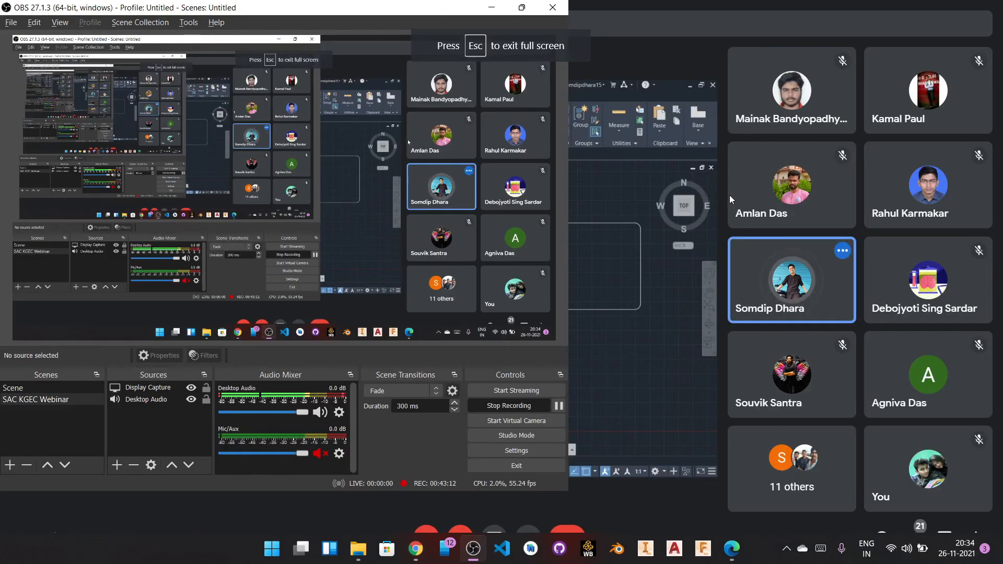